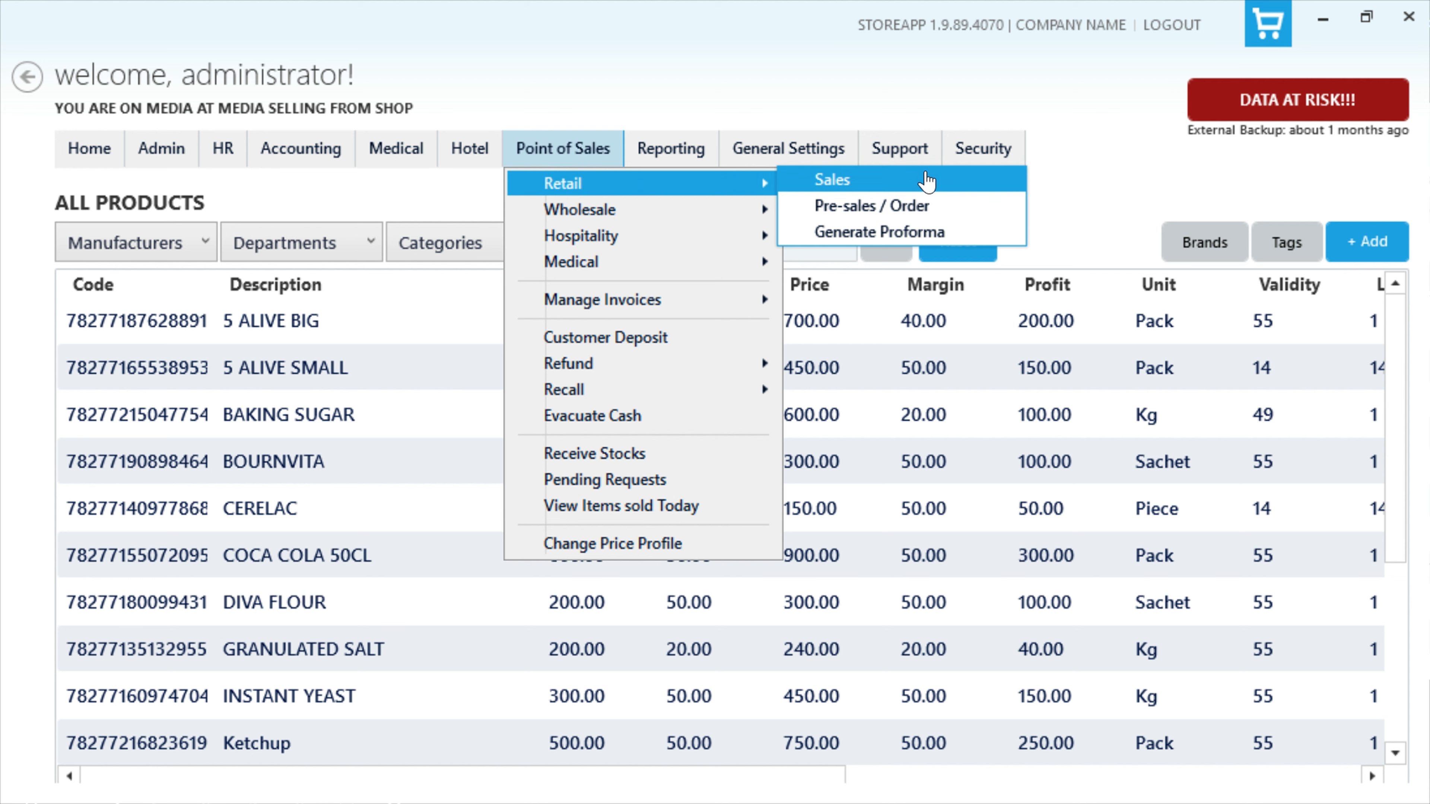
# Step: Open the retail sales screen and browse the list of products available for sale
pyautogui.click(926, 180)
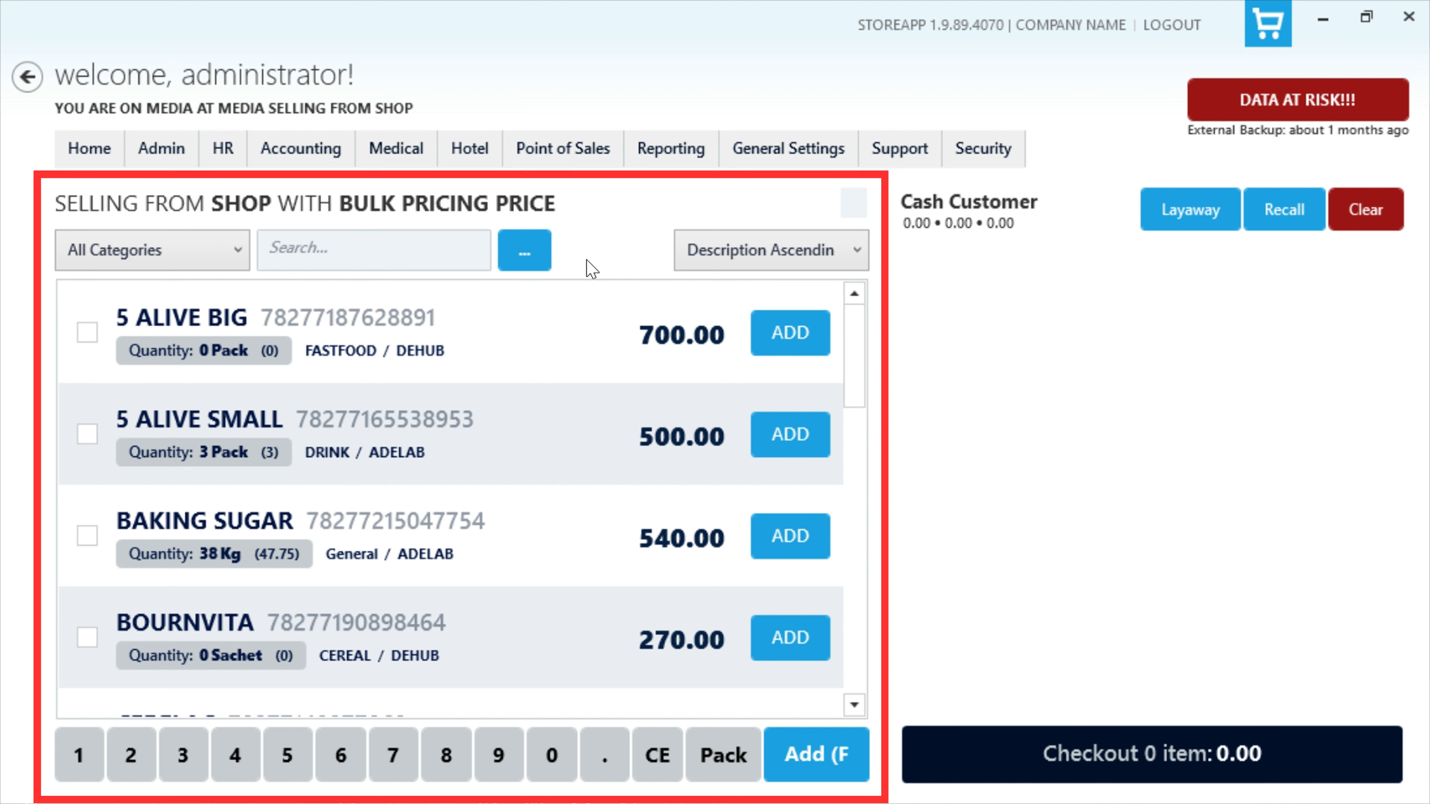
pyautogui.moveTo(862, 352); pyautogui.dragTo(855, 479)
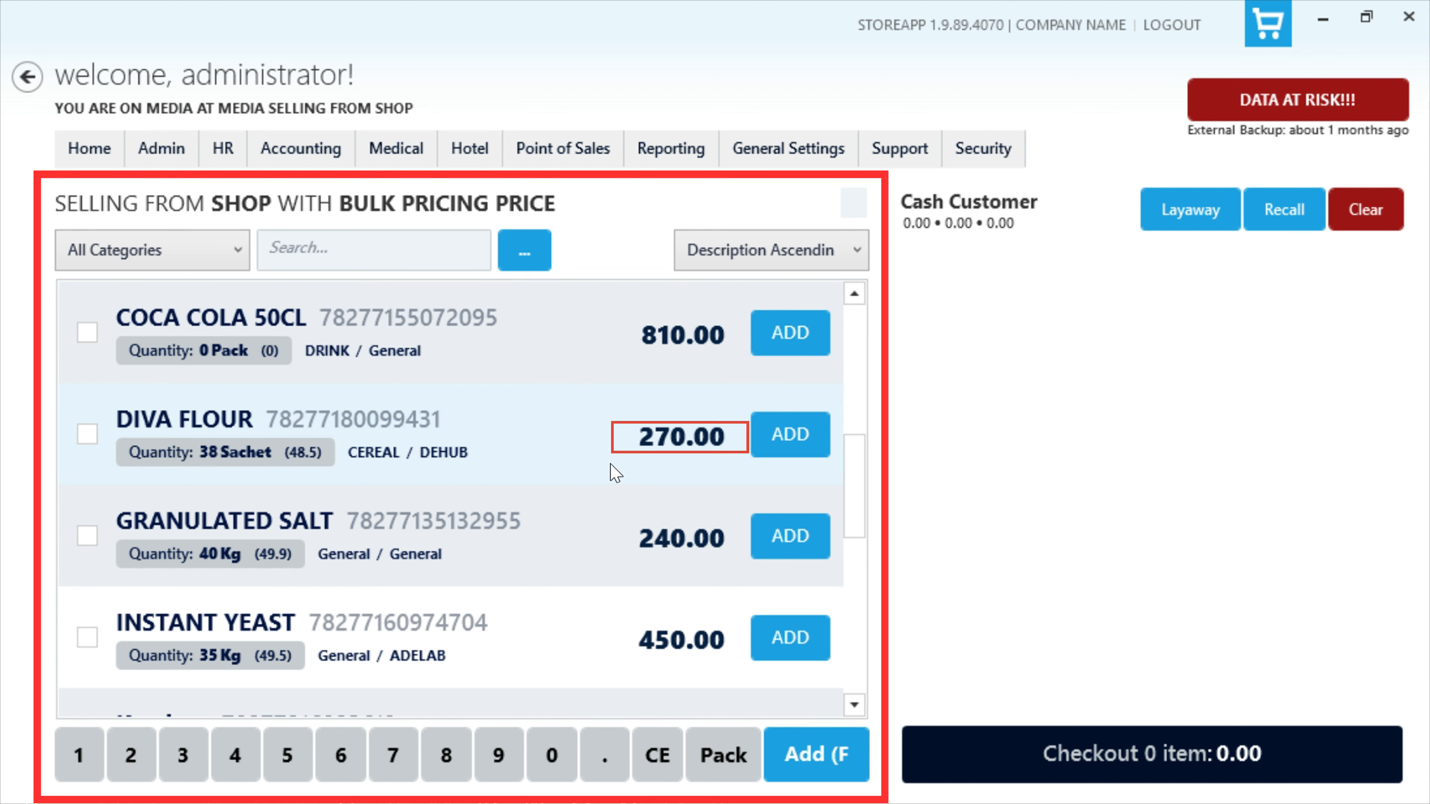
# Step: Search the product list for DIVA and clear the search again
pyautogui.click(399, 246)
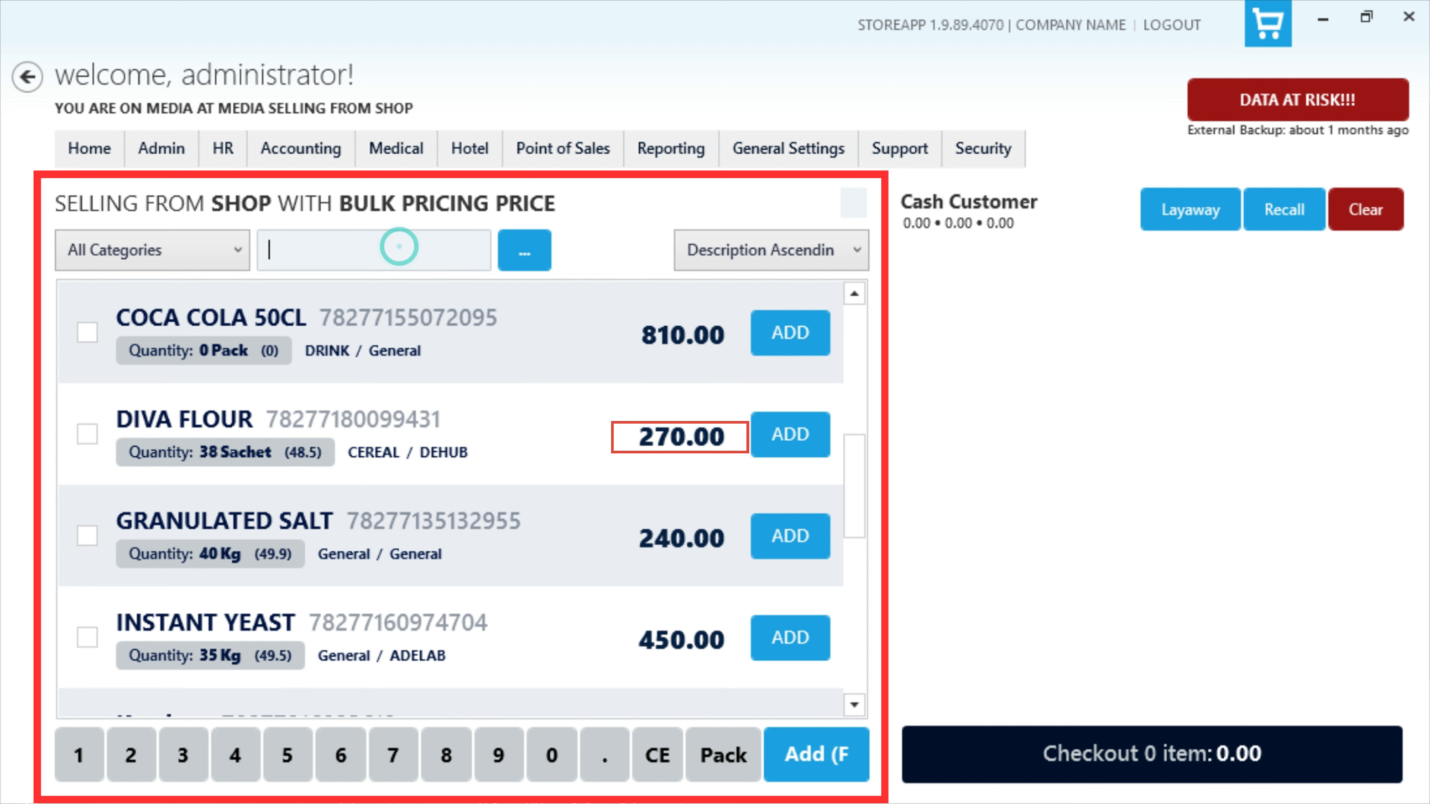
pyautogui.write('DIVA')
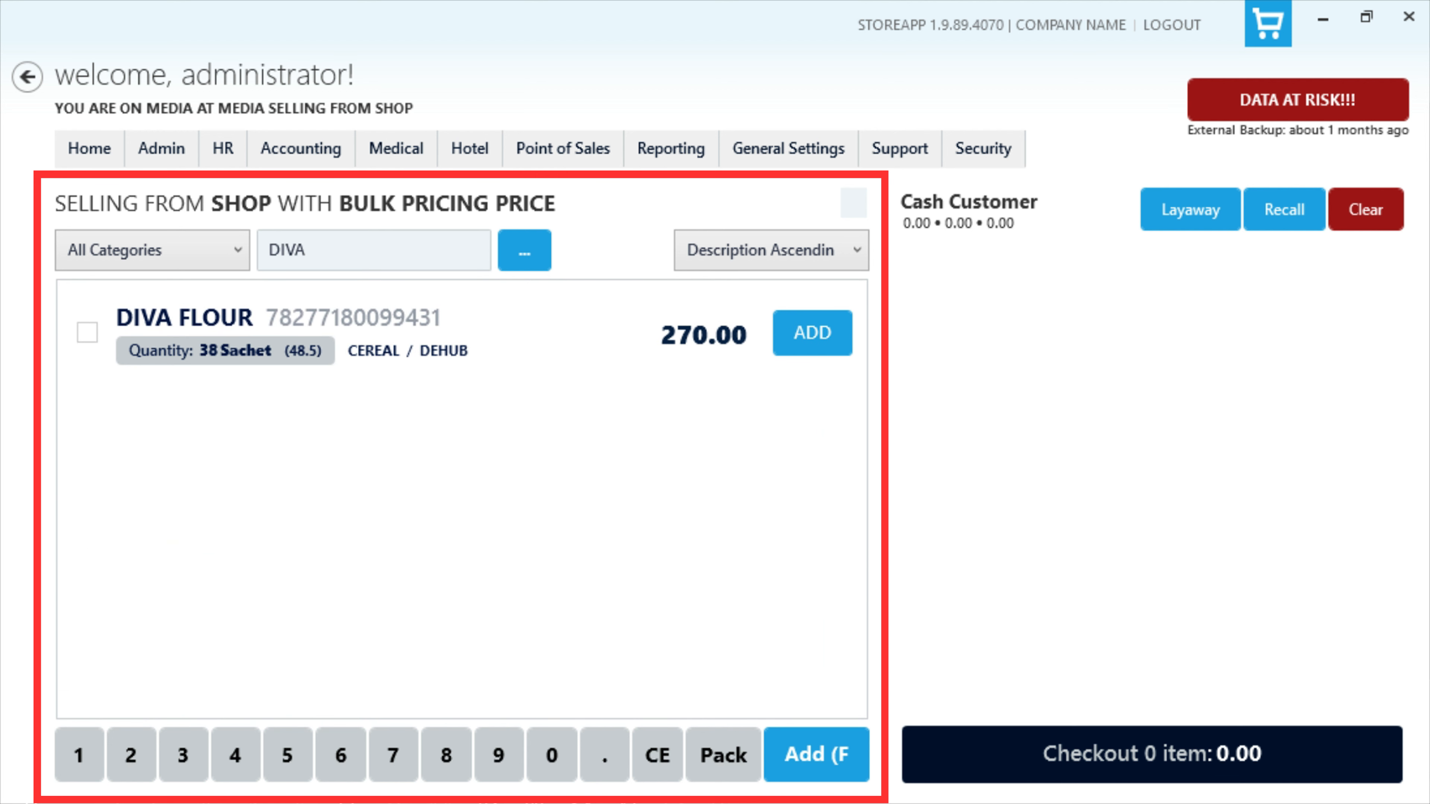
pyautogui.press('BackSpace')
pyautogui.press('BackSpace')
pyautogui.press('BackSpace')
pyautogui.press('BackSpace')
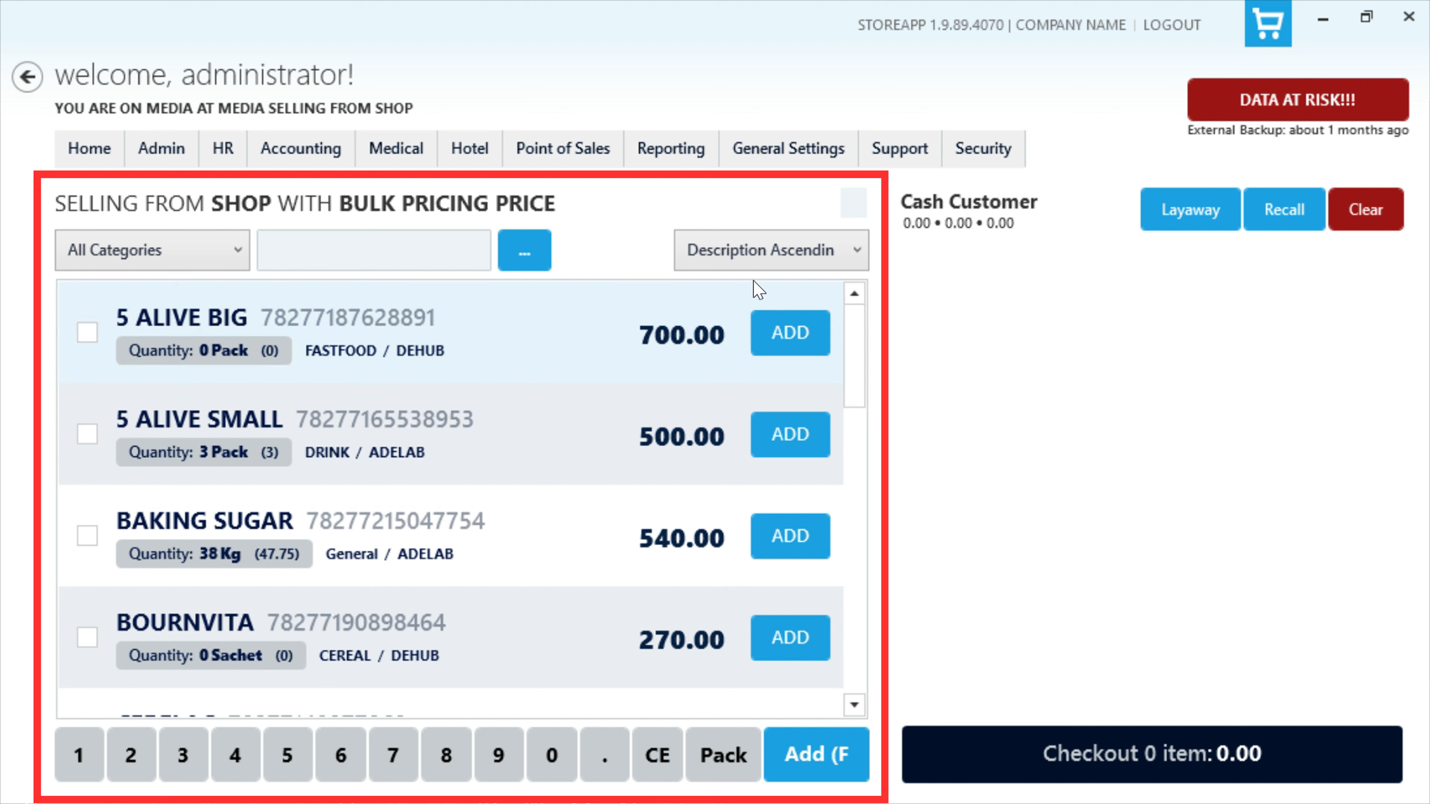
# Step: Review the available sort orders and category filters for the product list without changing them
pyautogui.click(778, 252)
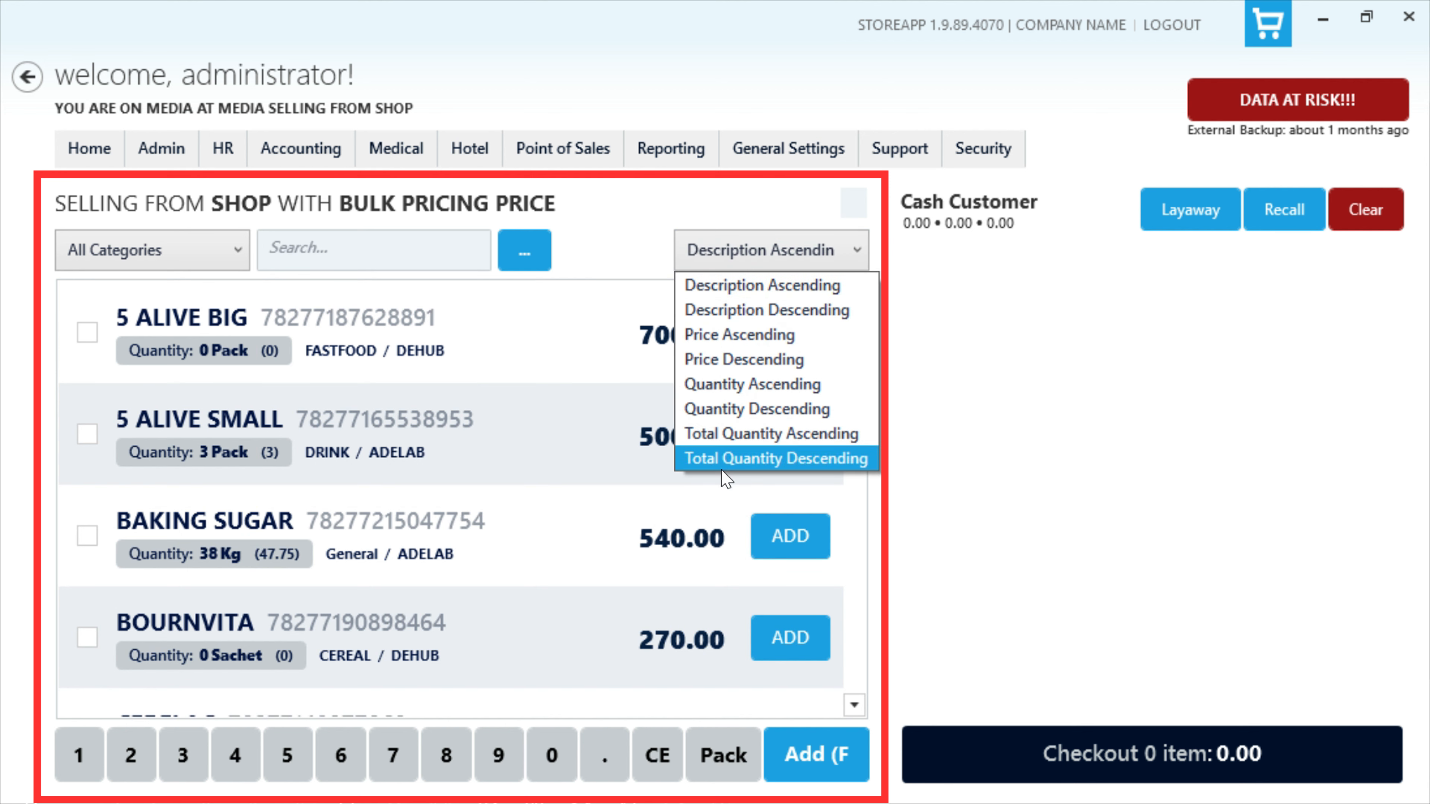
pyautogui.click(631, 248)
pyautogui.click(225, 252)
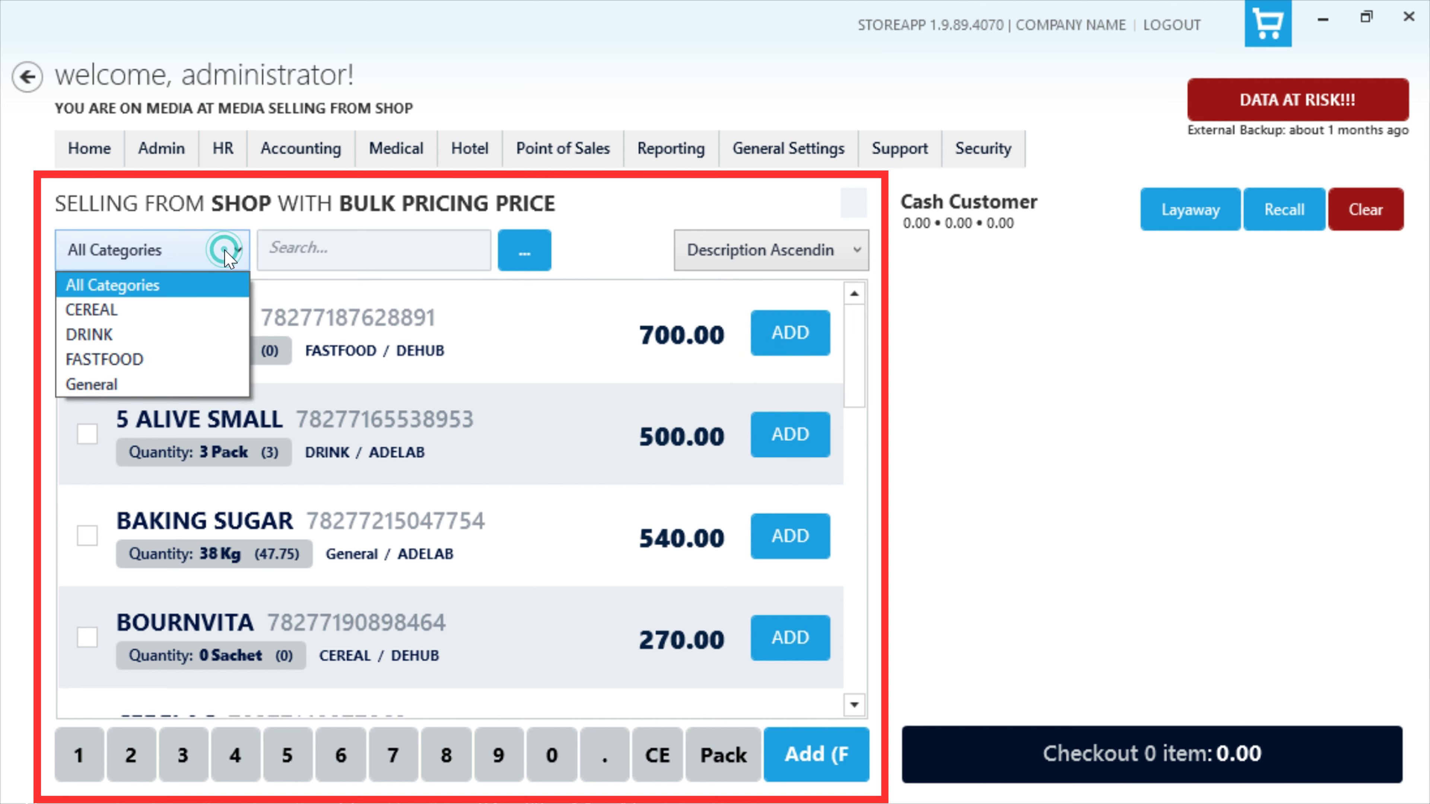
pyautogui.click(226, 252)
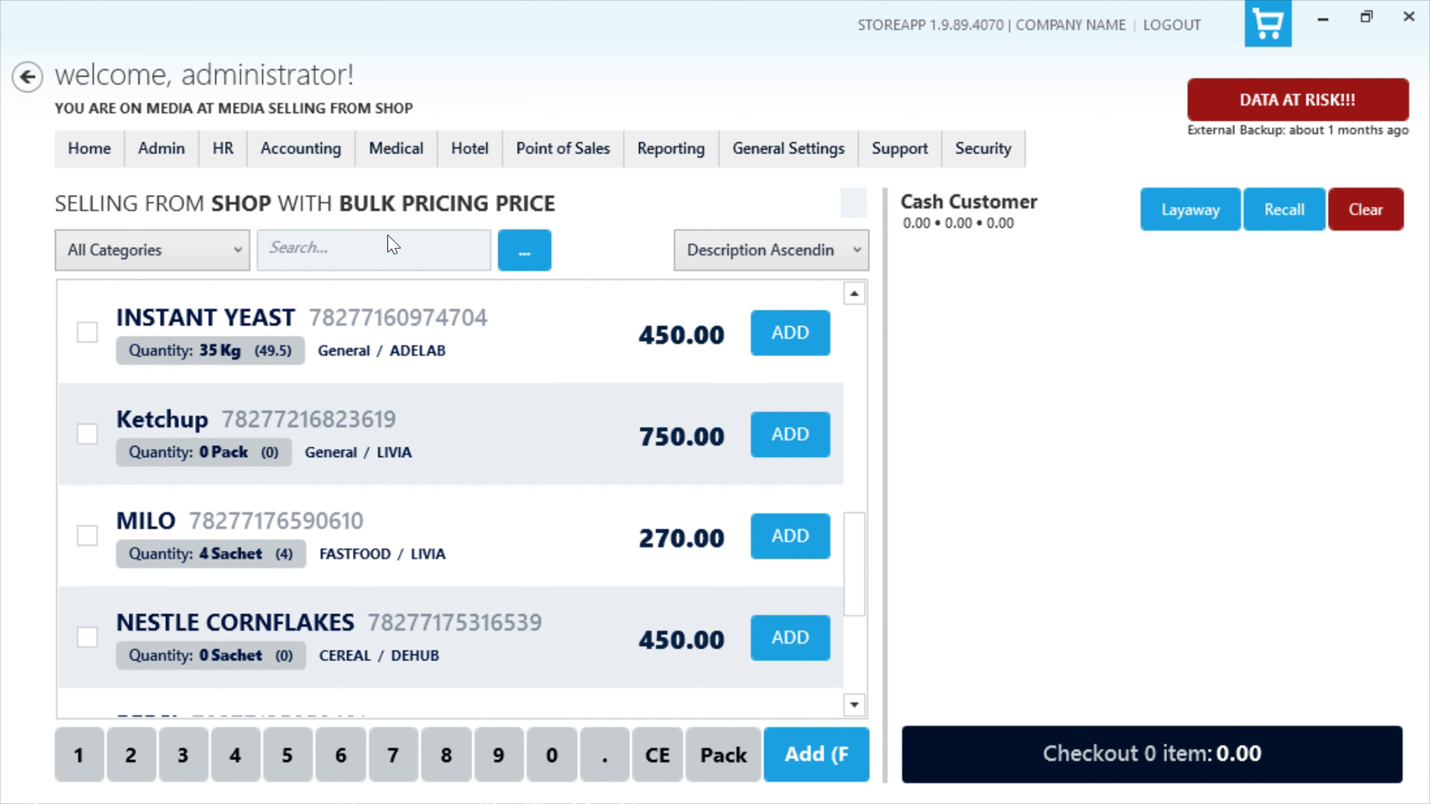
# Step: Search for PEPSI and add it to the cart once, plus another 12 units as an entered quantity
pyautogui.click(387, 237)
pyautogui.write('PEPS')
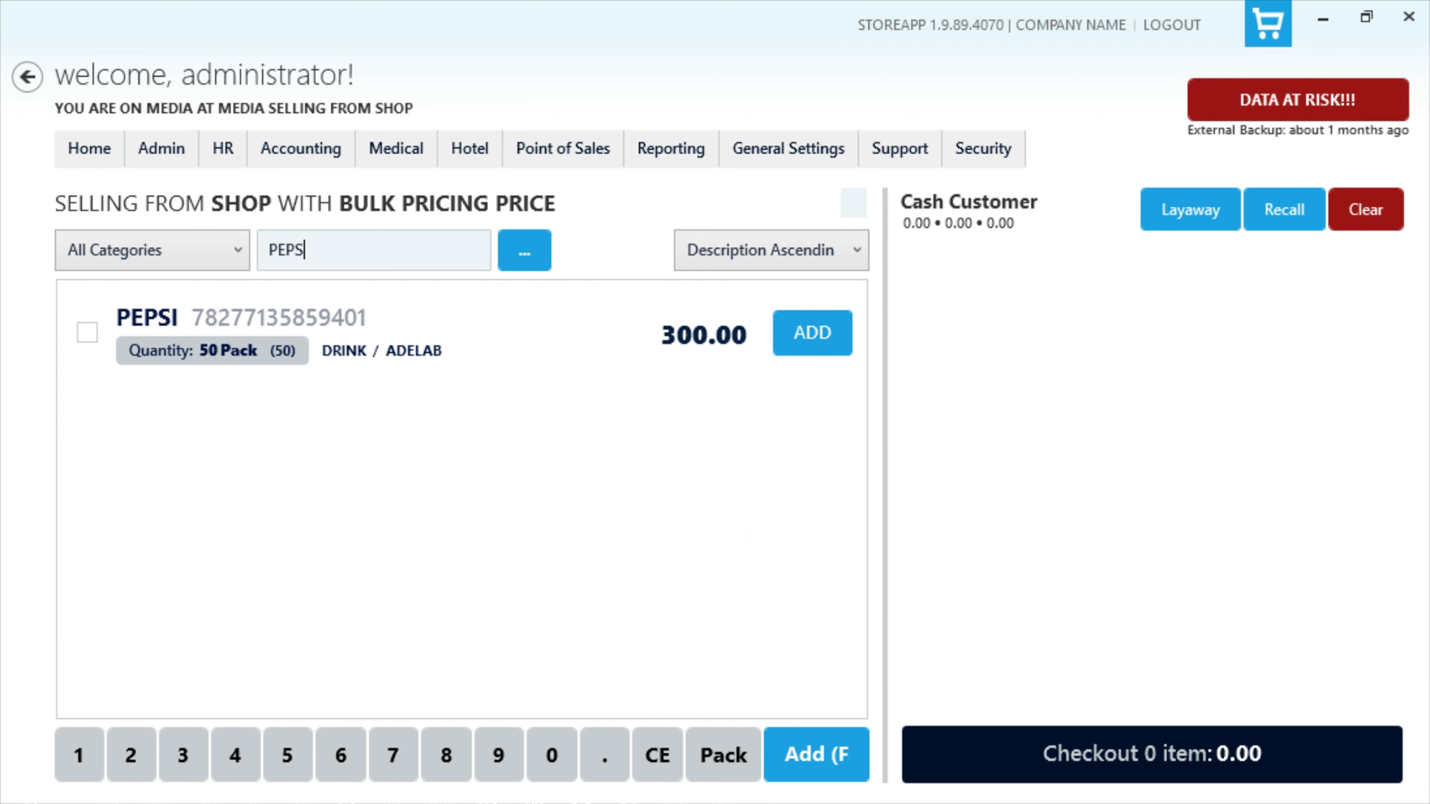
pyautogui.write('I')
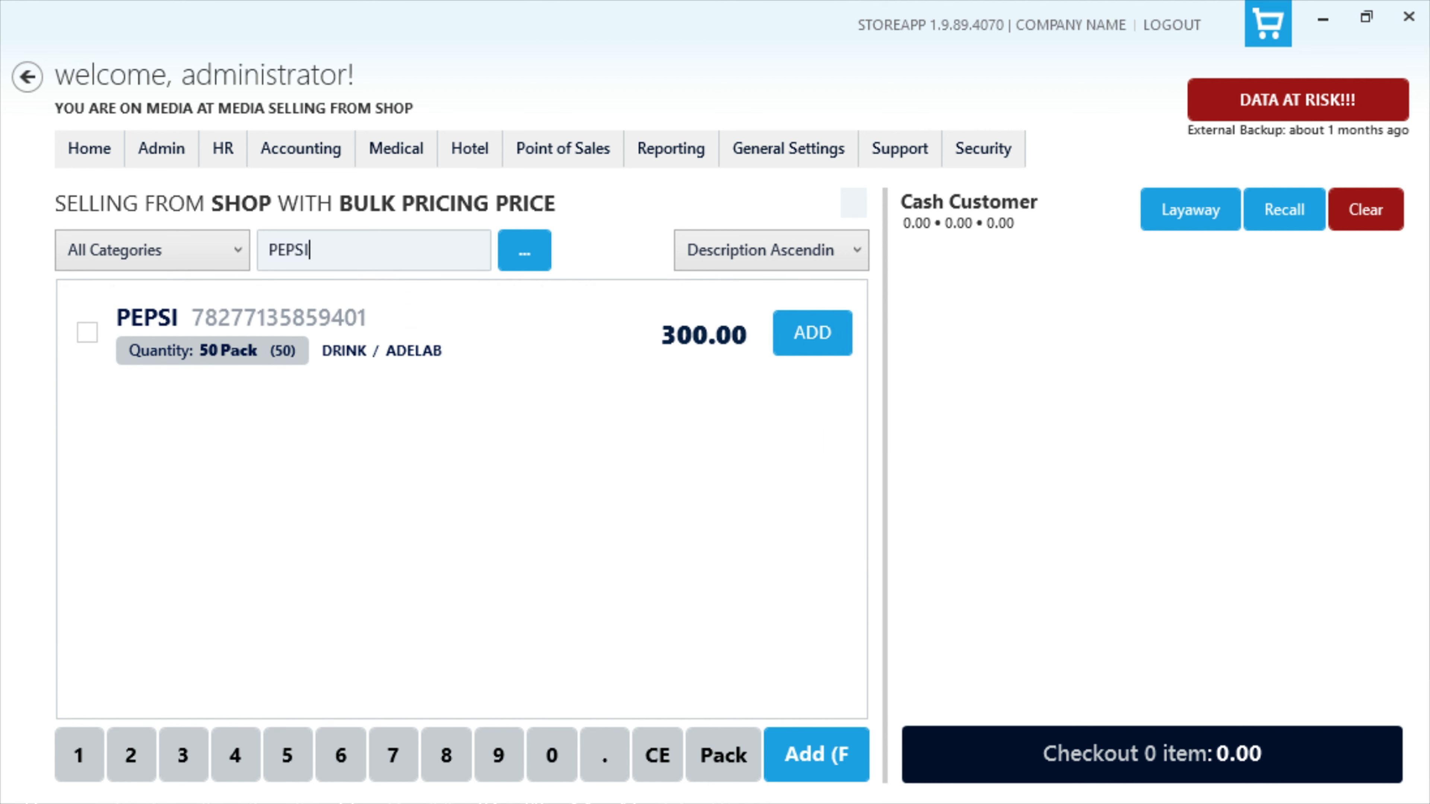
pyautogui.click(817, 352)
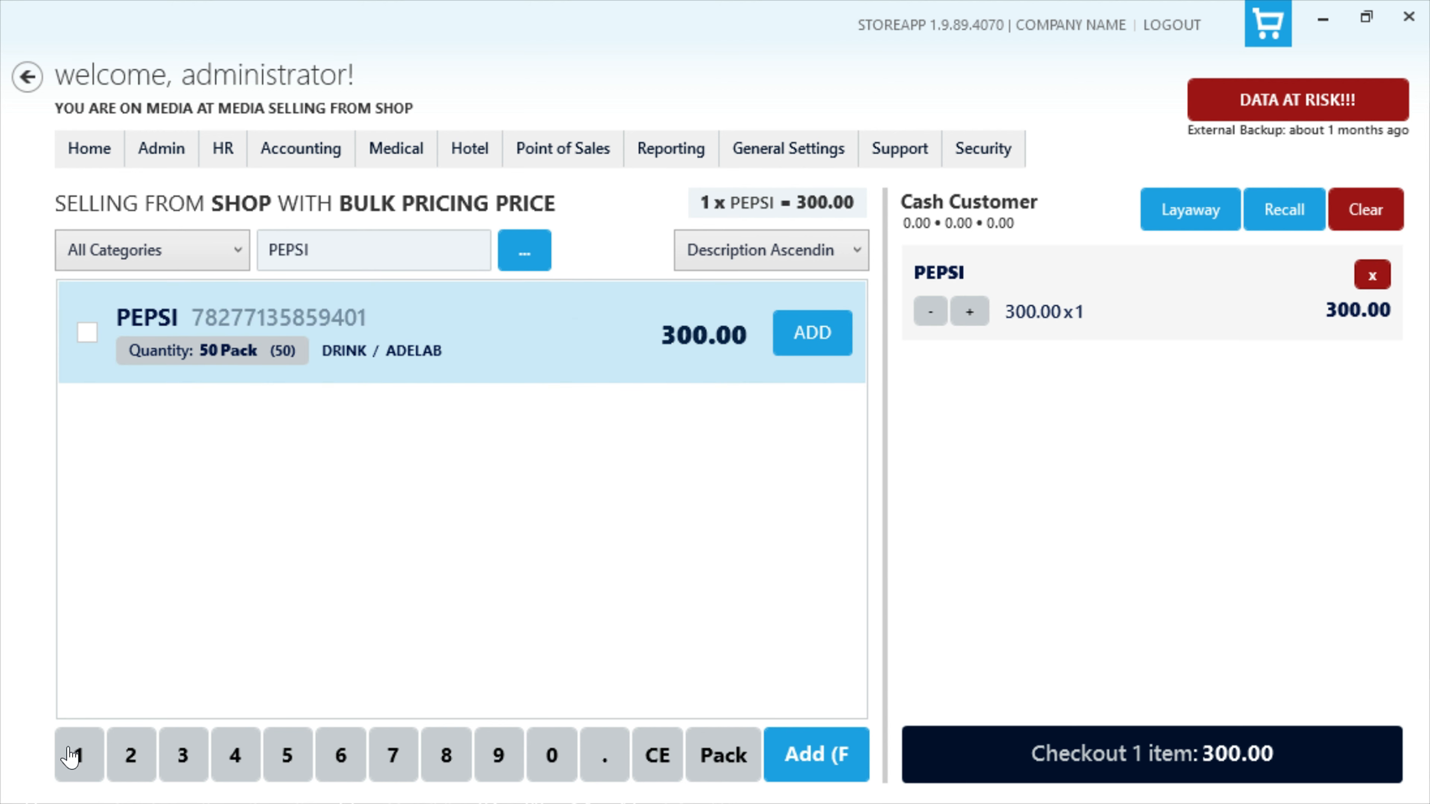
pyautogui.click(136, 760)
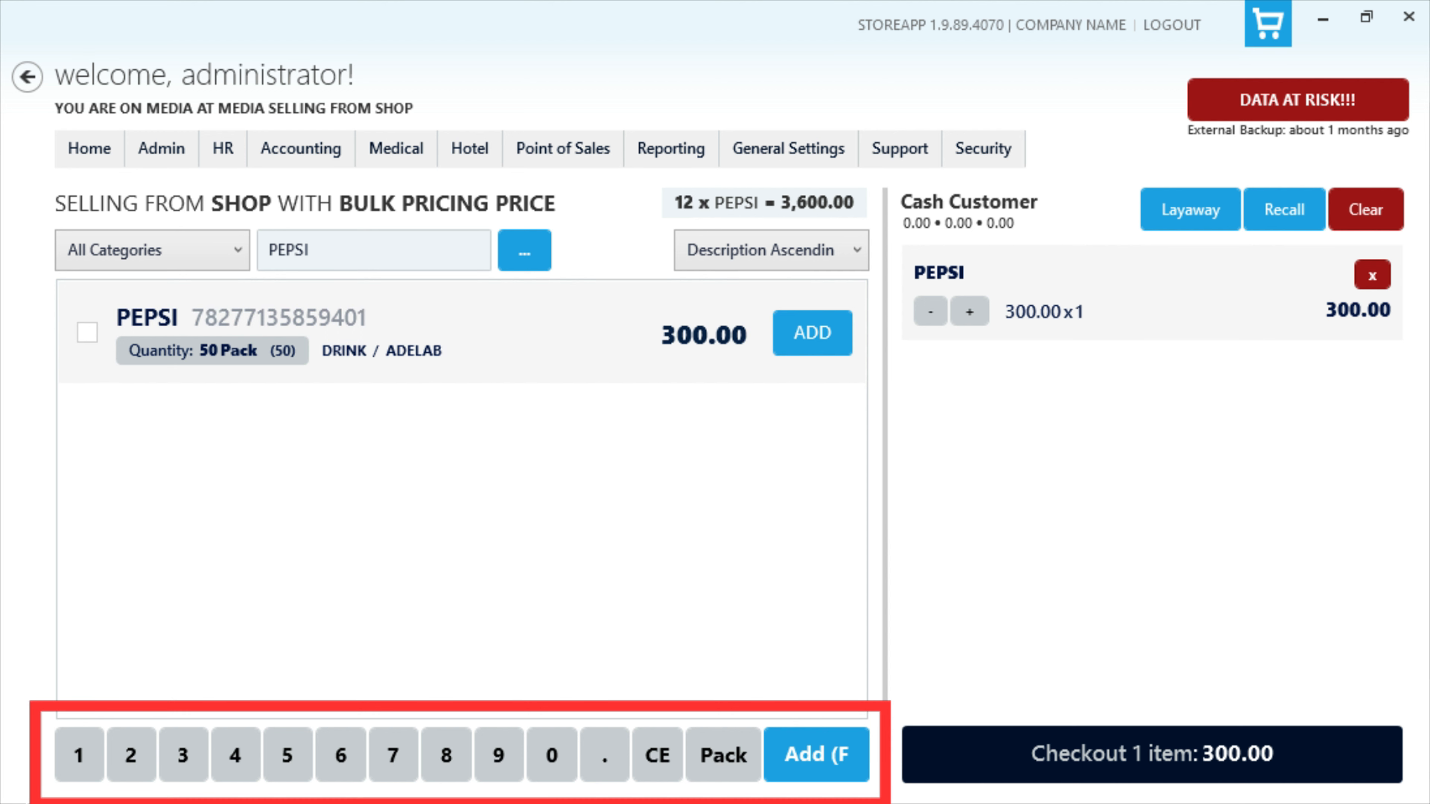
pyautogui.click(815, 757)
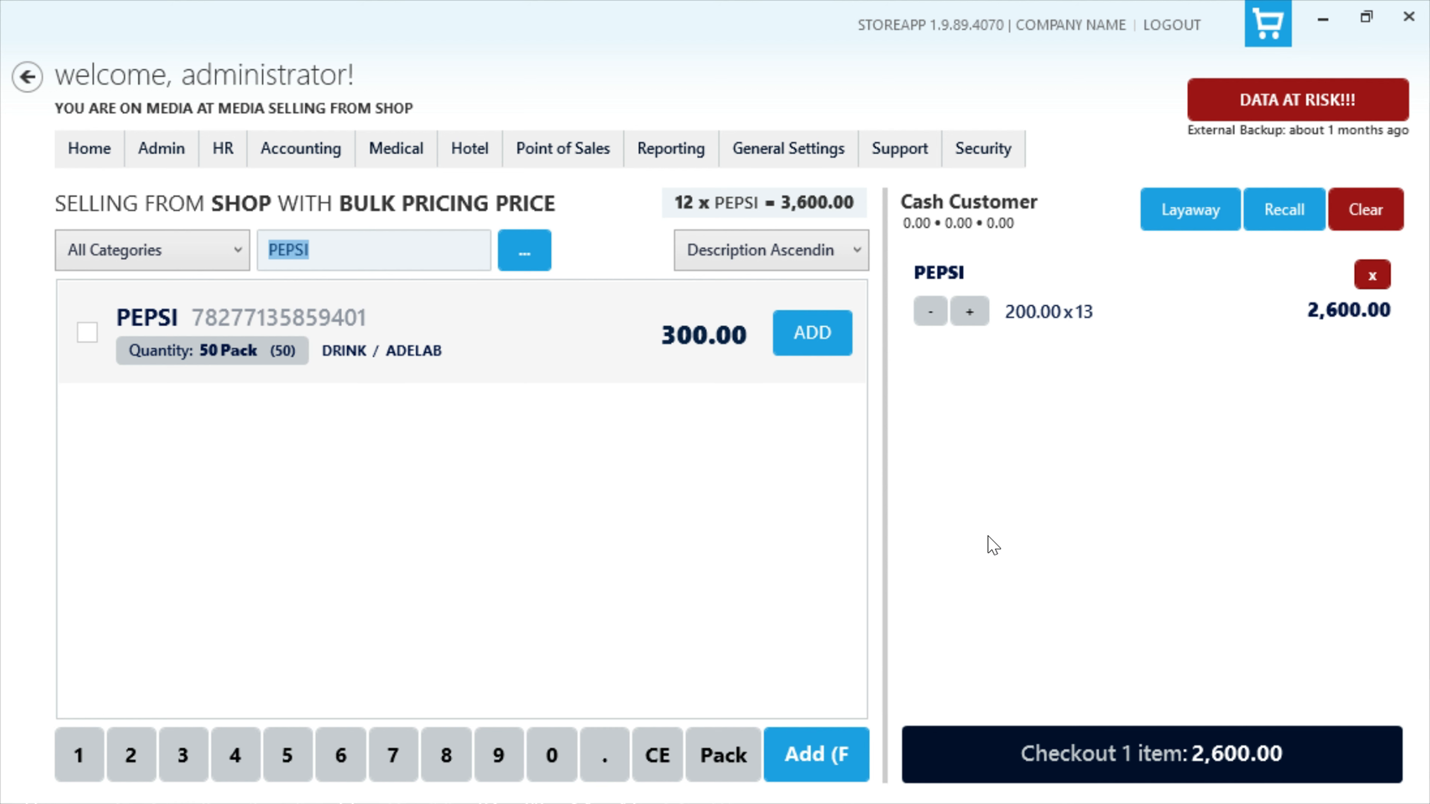
# Step: Check out the PEPSI sale with a full cash payment of 2,600.00 and No Receipt, and submit it
pyautogui.click(1014, 755)
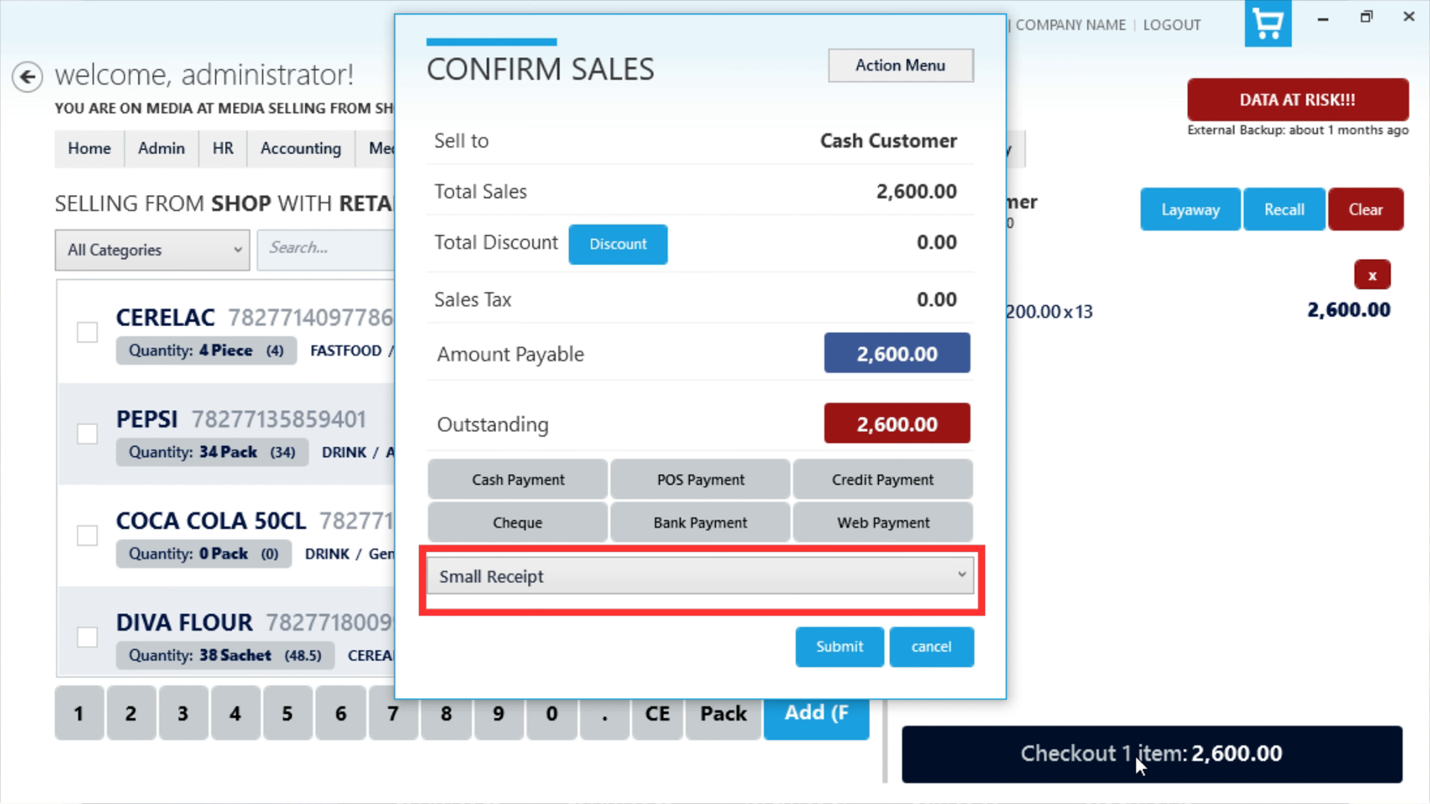
pyautogui.click(557, 481)
pyautogui.click(741, 541)
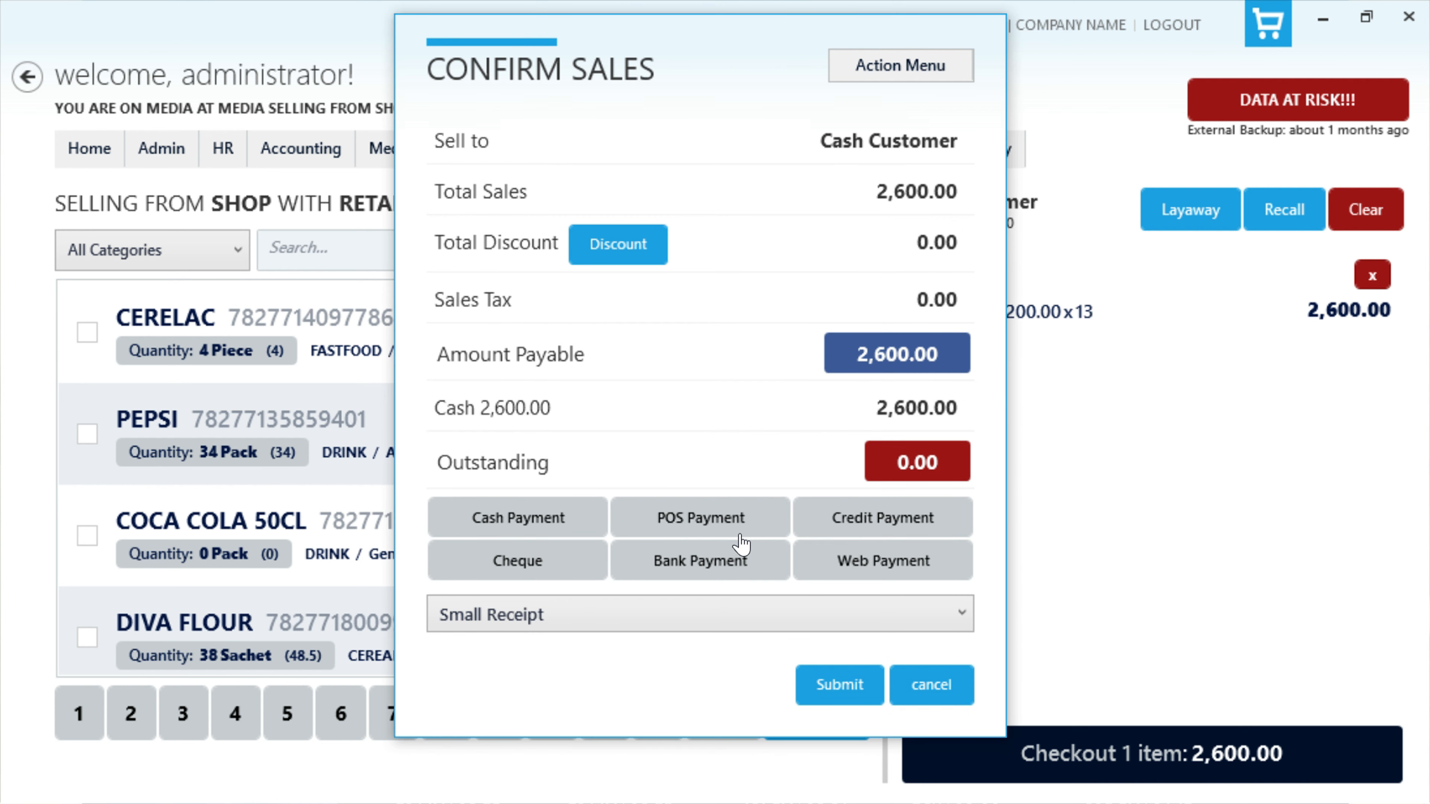
pyautogui.click(732, 616)
pyautogui.click(693, 646)
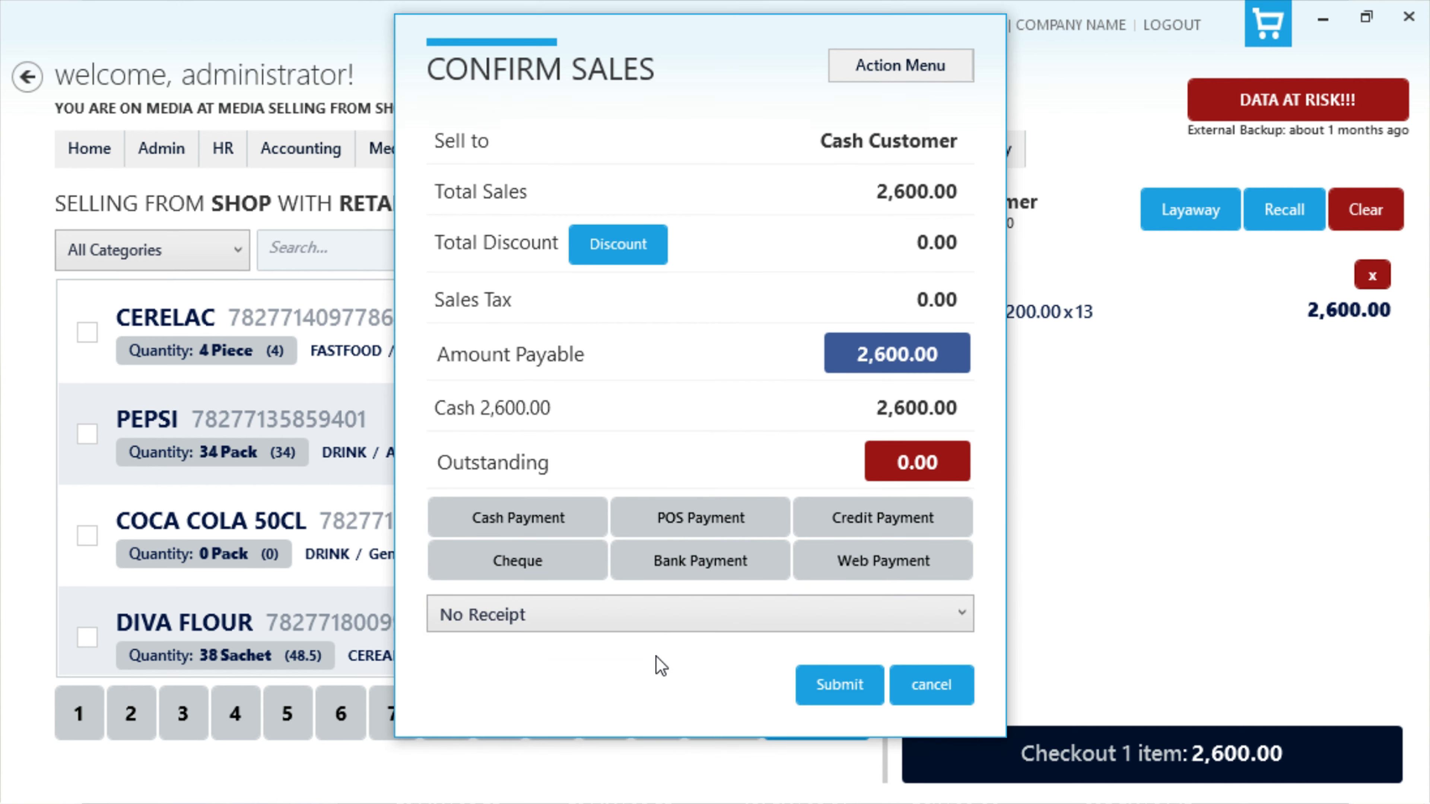
pyautogui.click(840, 685)
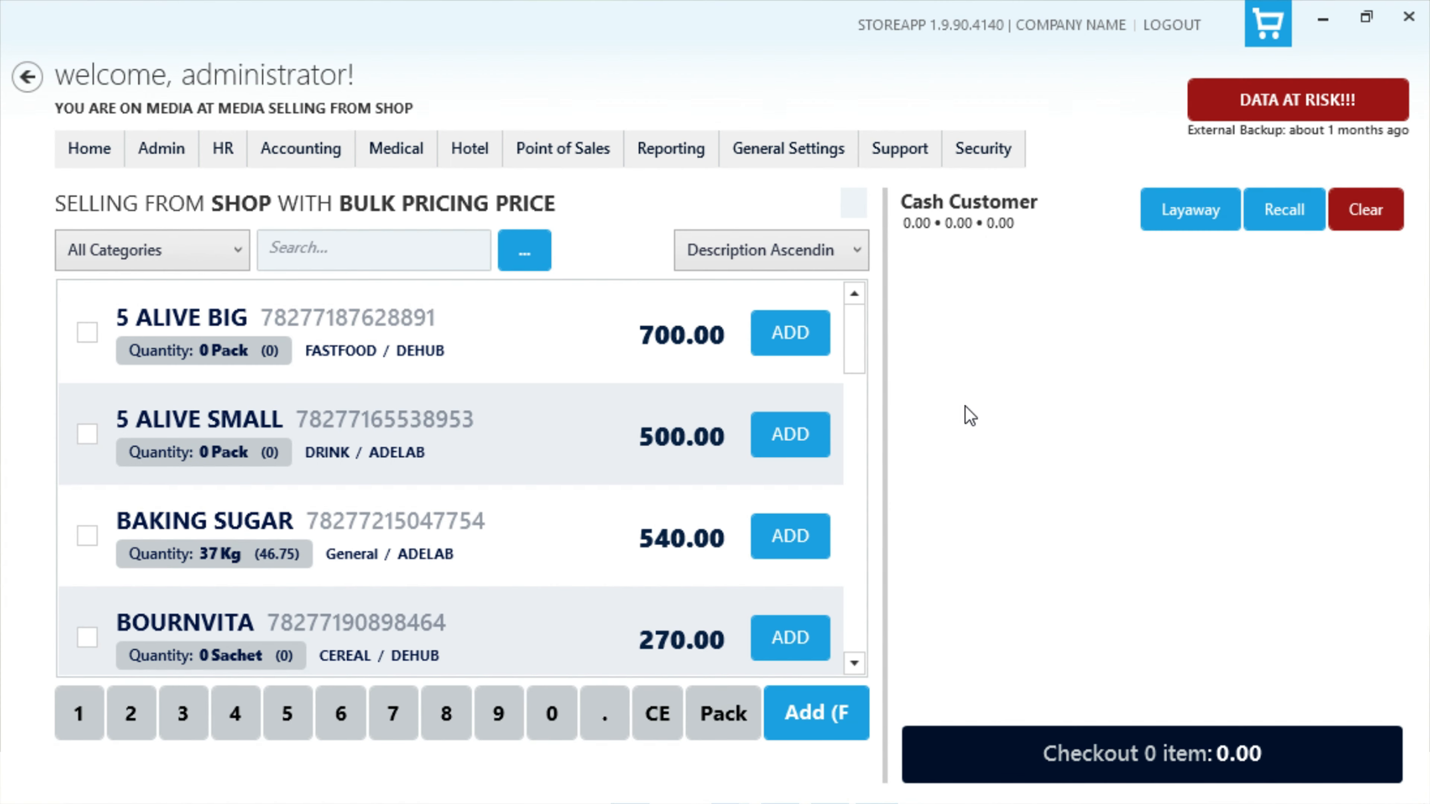
# Step: Open the retail Pre-sales / Order screen
pyautogui.click(591, 163)
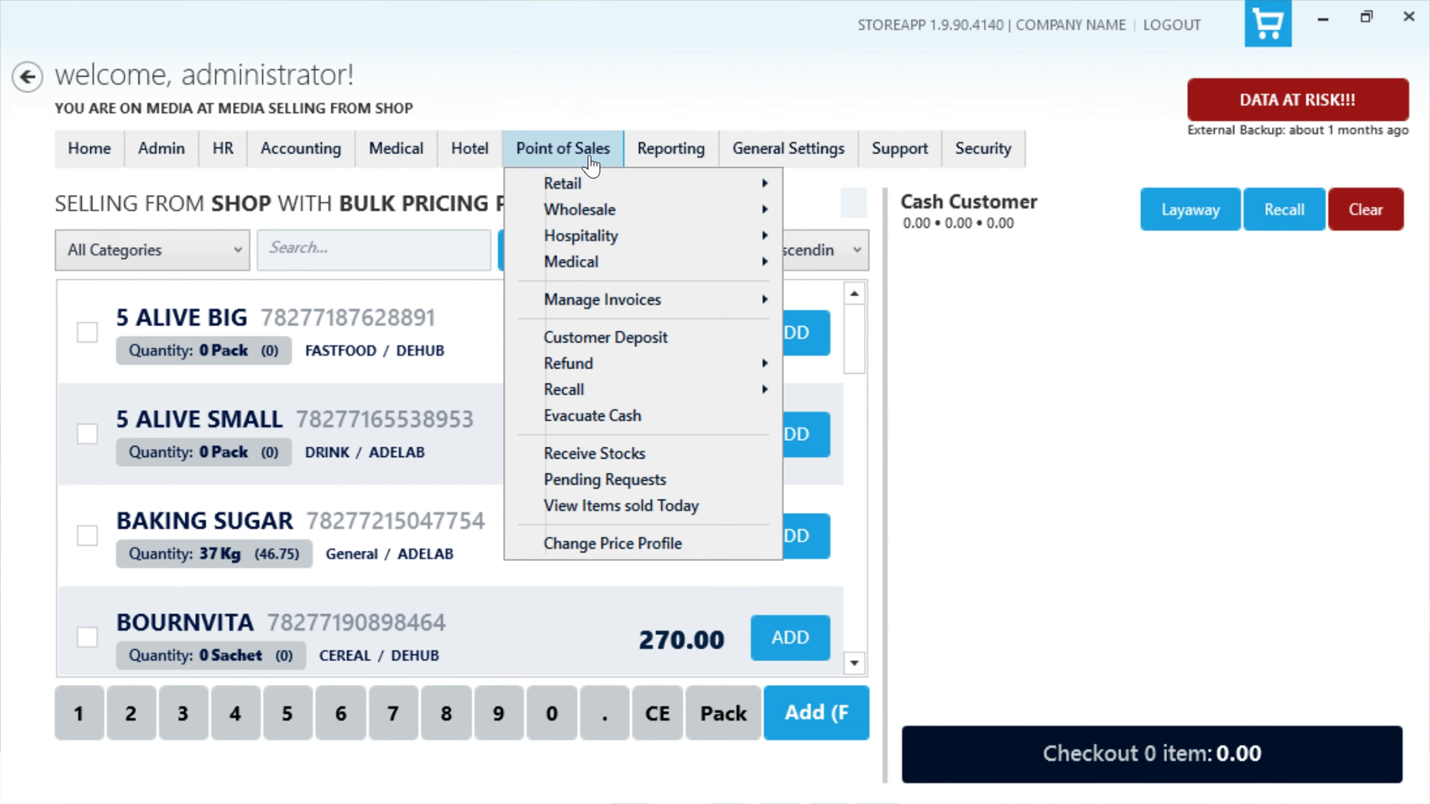
pyautogui.moveTo(590, 186)
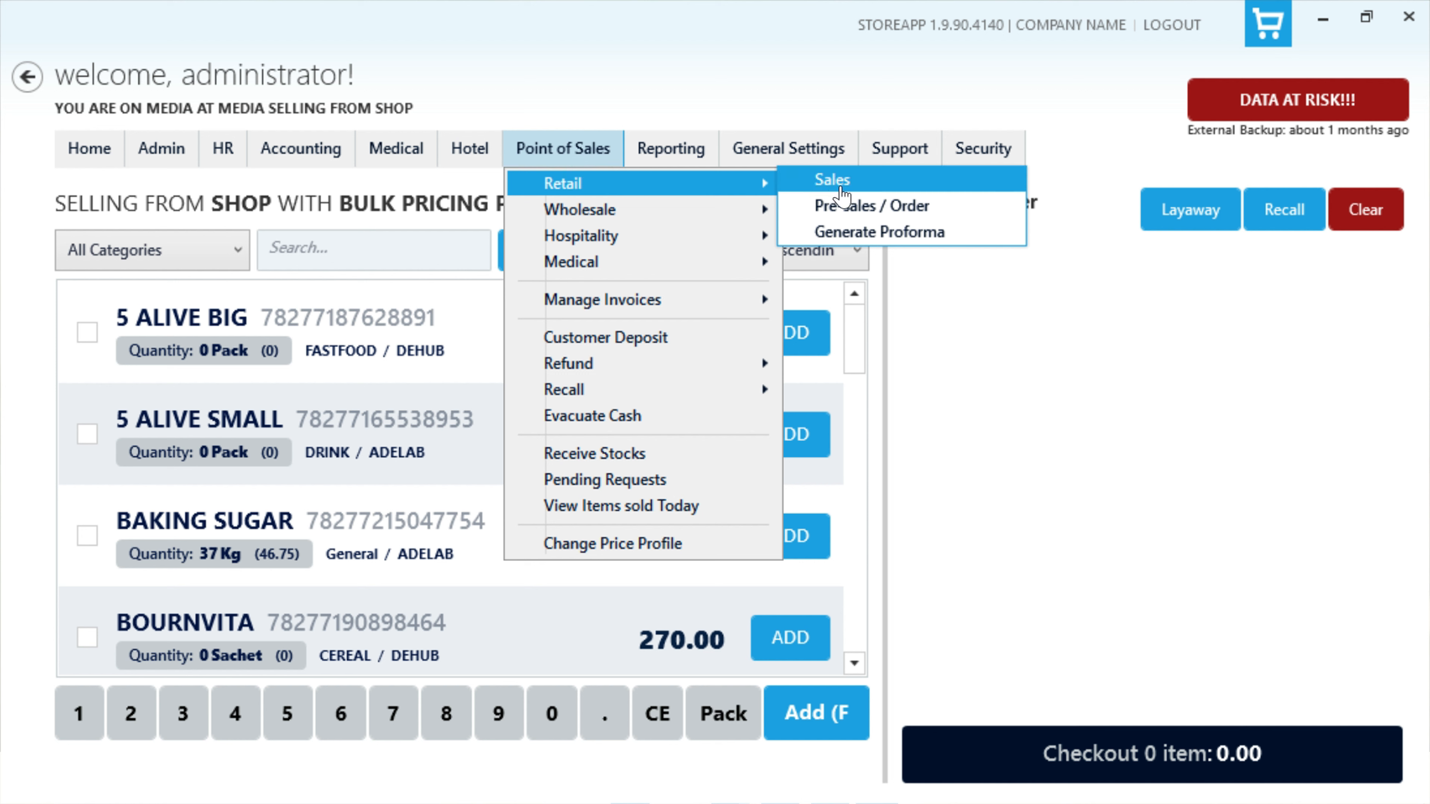
pyautogui.click(840, 215)
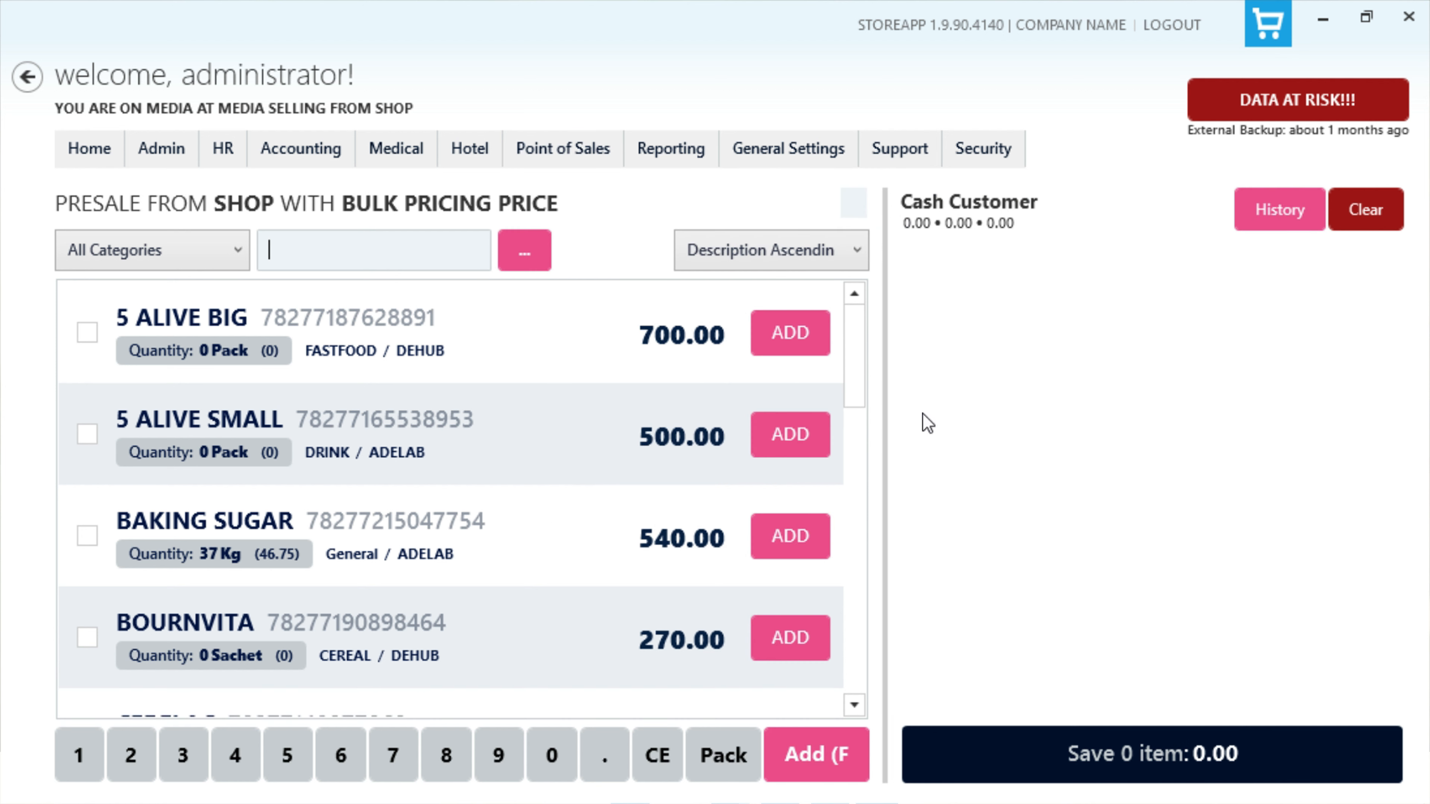
# Step: Add 2 DIVA FLOUR and 3 GRANULATED SALT to the presale order and save it
pyautogui.moveTo(855, 383); pyautogui.dragTo(855, 480)
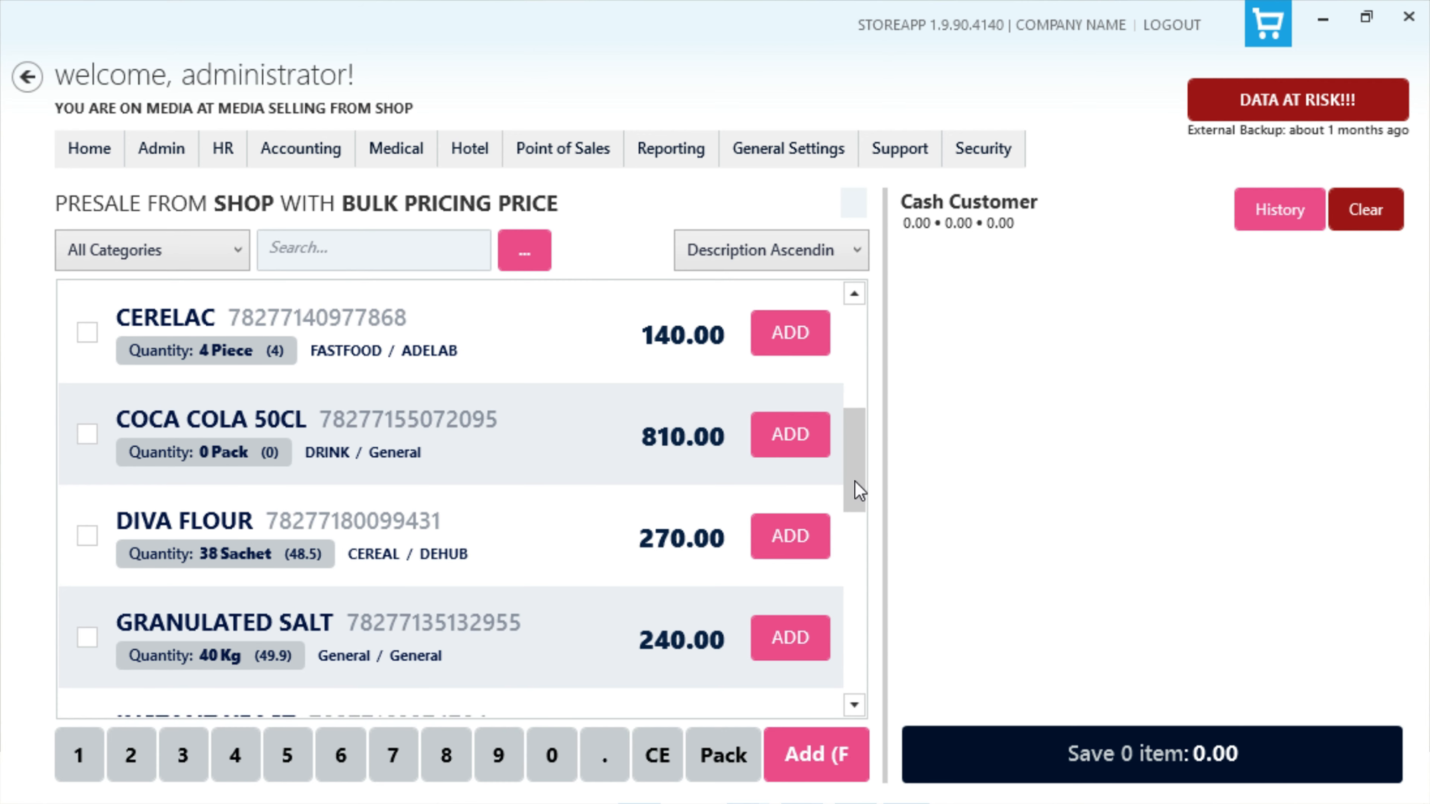
pyautogui.click(790, 535)
pyautogui.click(790, 536)
pyautogui.tripleClick(788, 640)
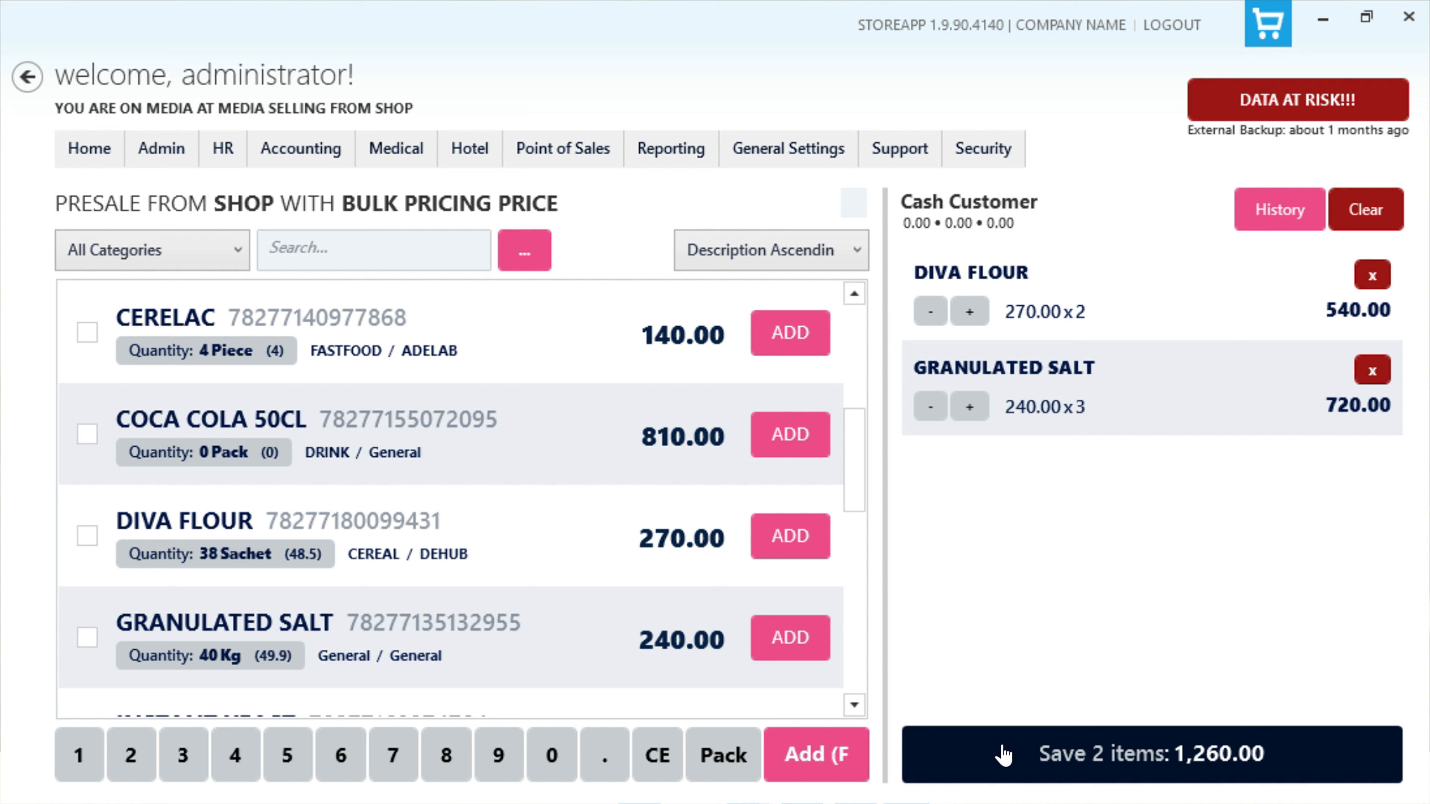
pyautogui.click(1003, 754)
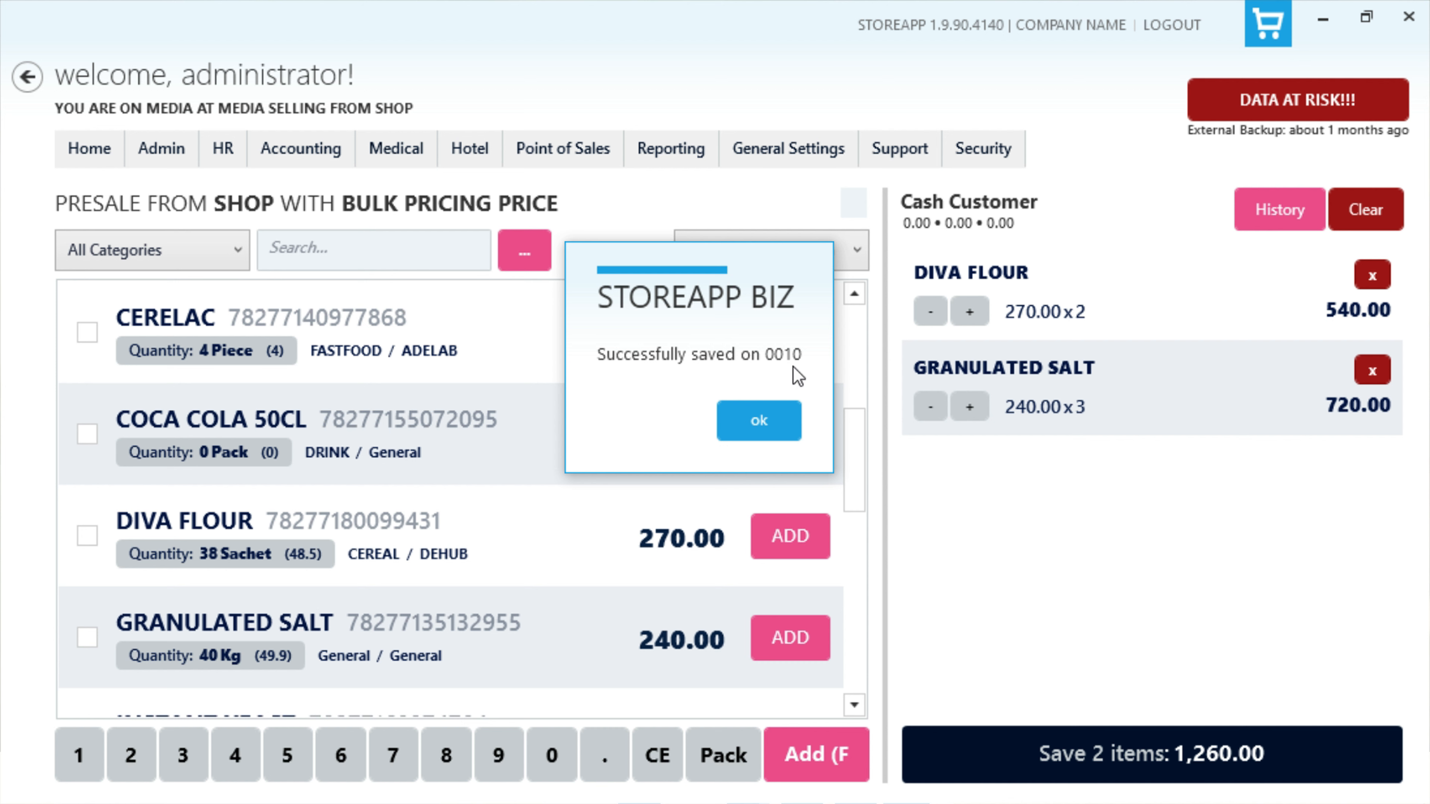
pyautogui.click(779, 421)
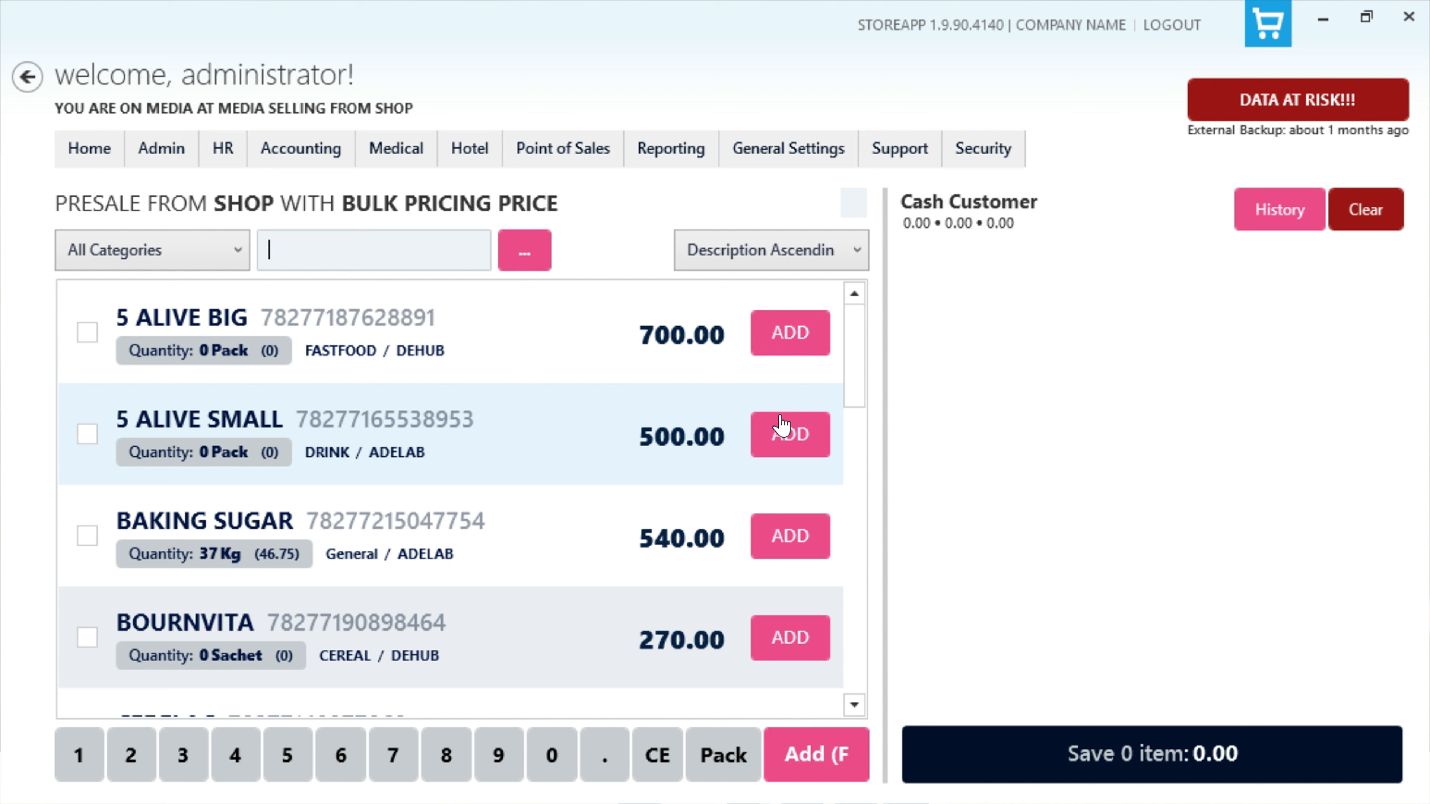
# Step: Recall the saved presale by entering its receipt number, and check out its items
pyautogui.click(585, 150)
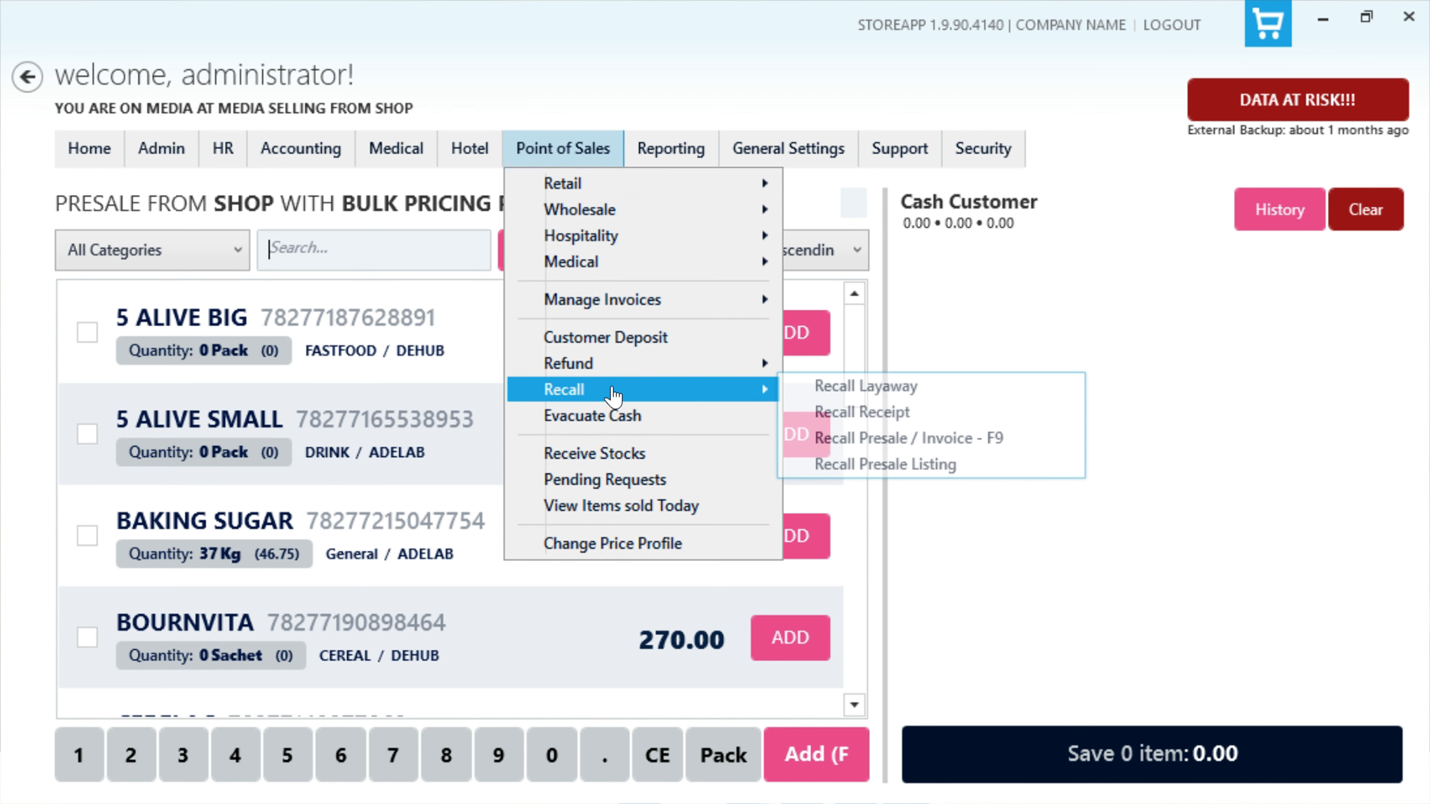
pyautogui.click(635, 387)
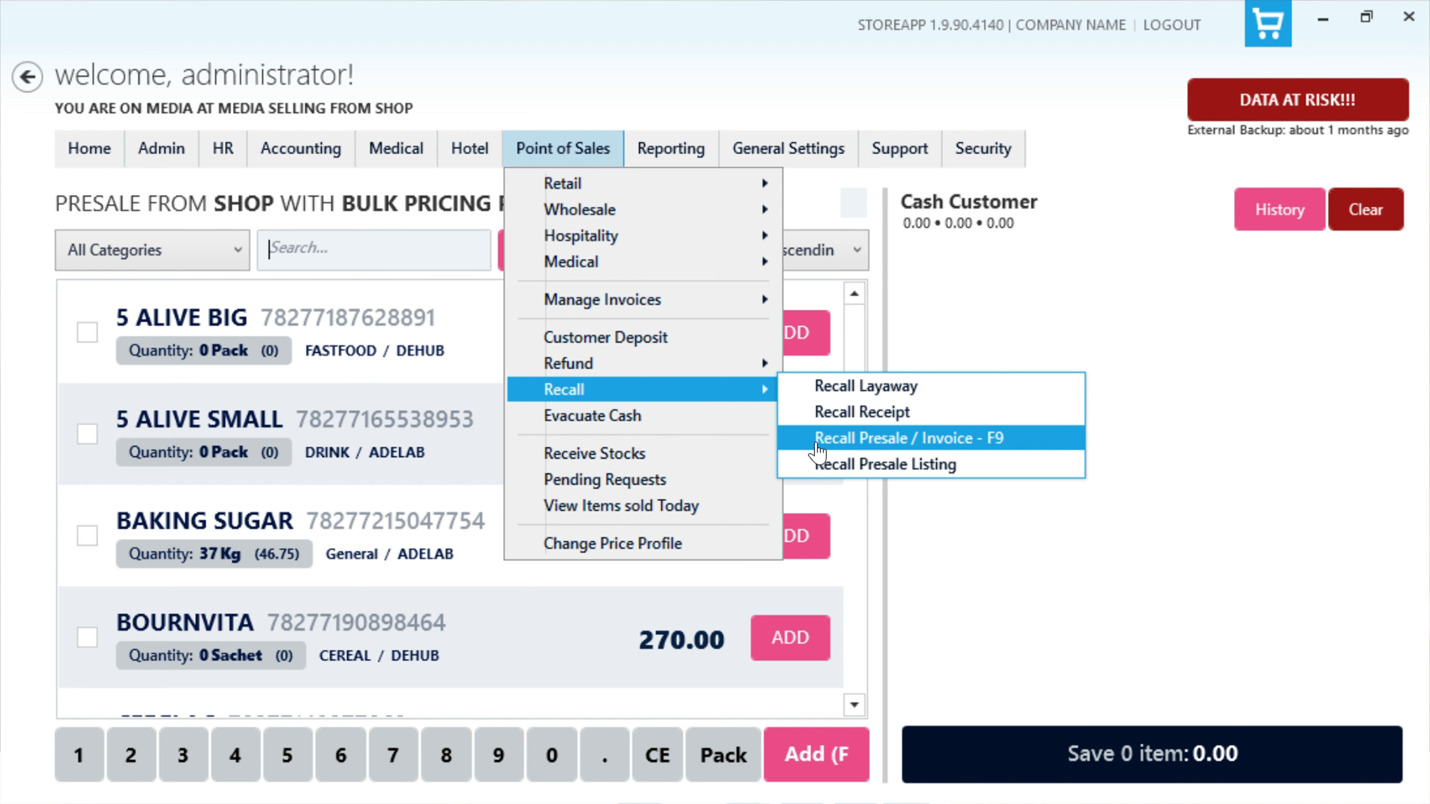
pyautogui.click(808, 441)
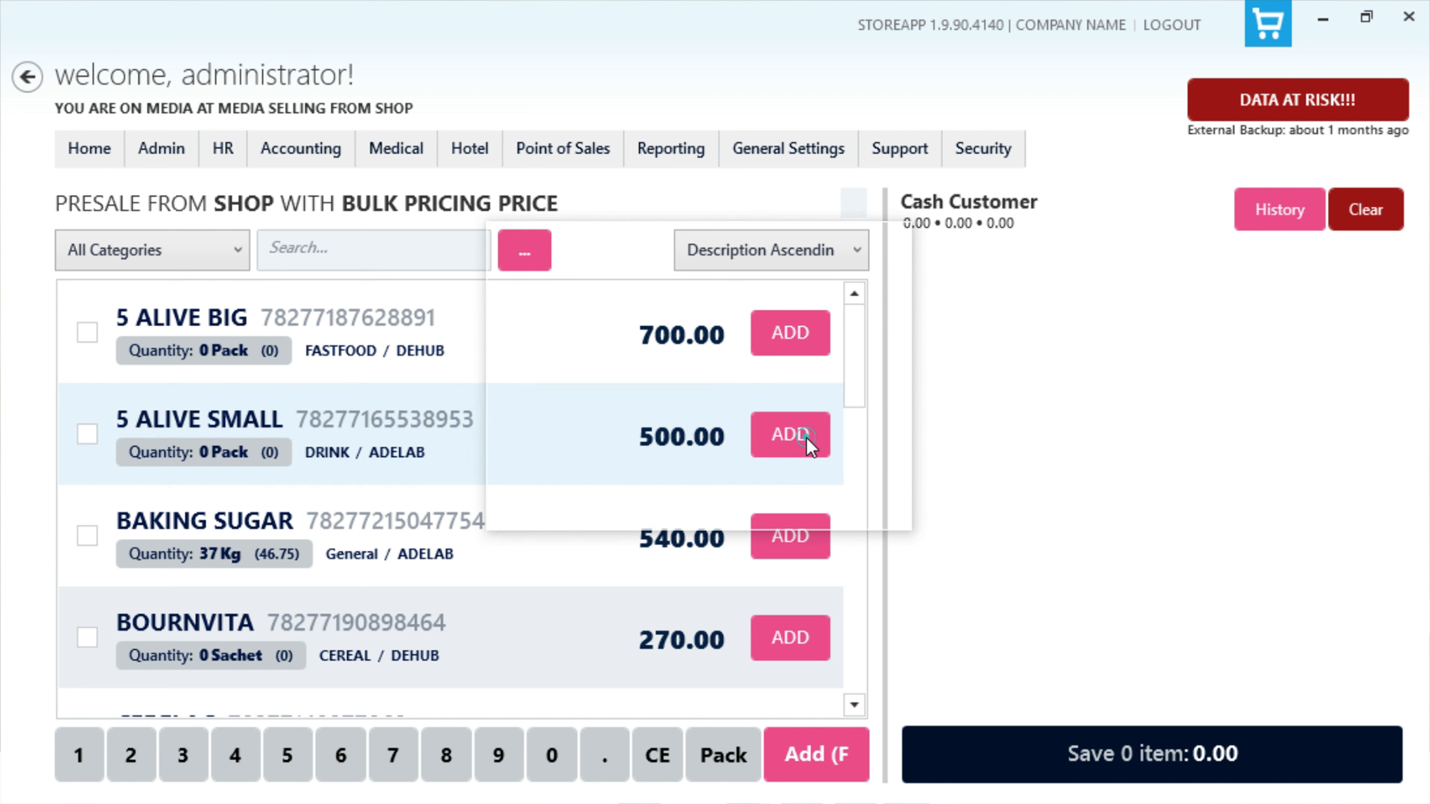
pyautogui.write('0010')
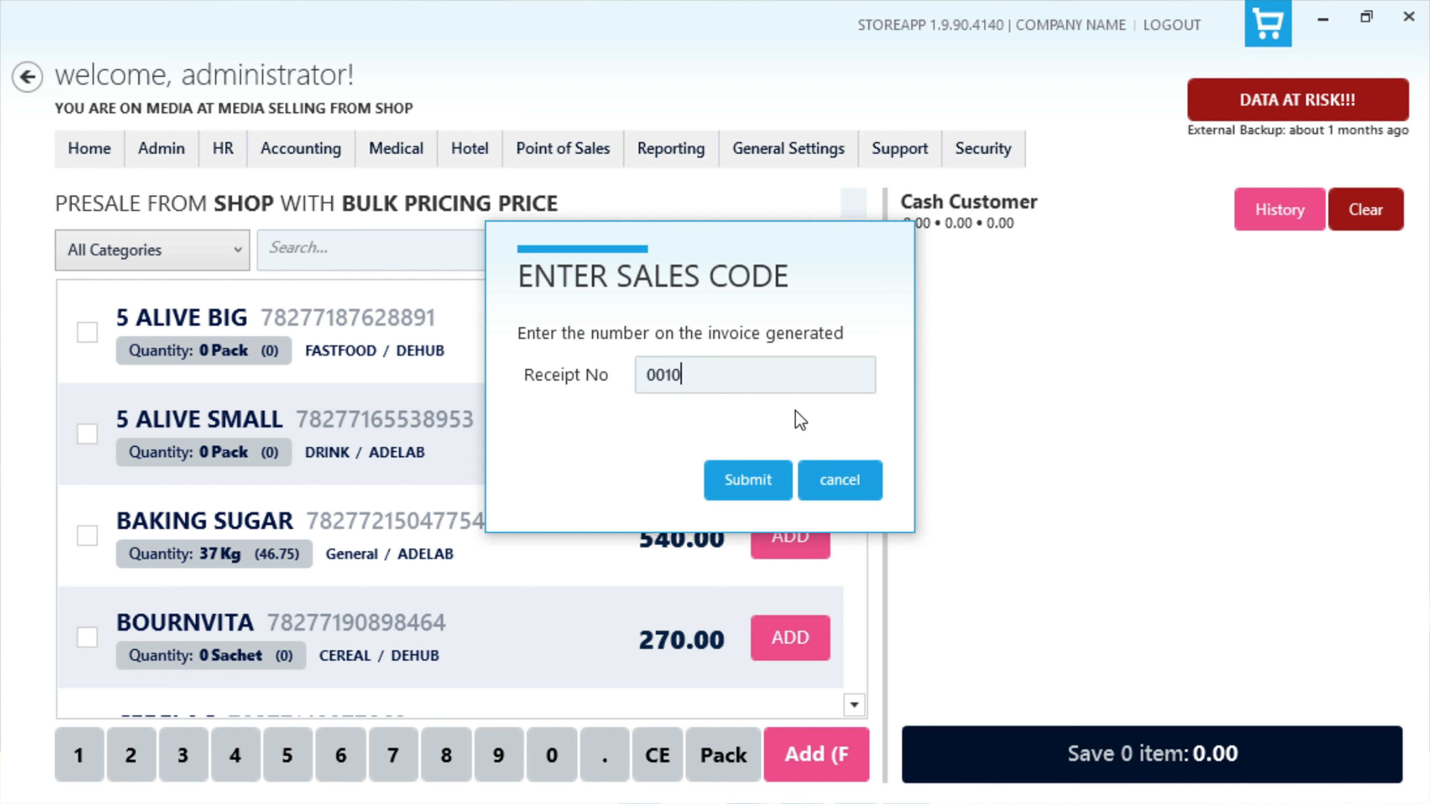
pyautogui.click(763, 481)
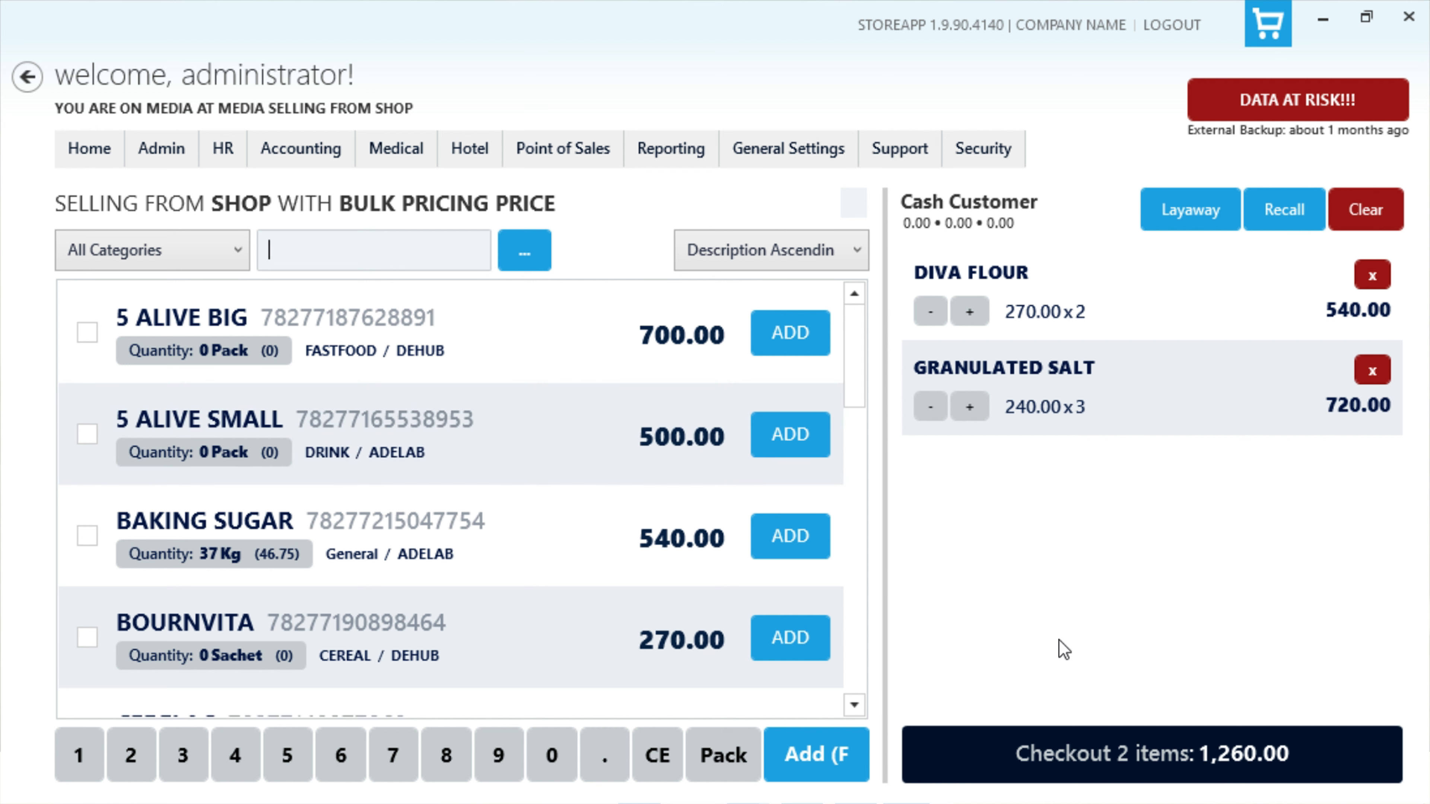
pyautogui.click(1027, 749)
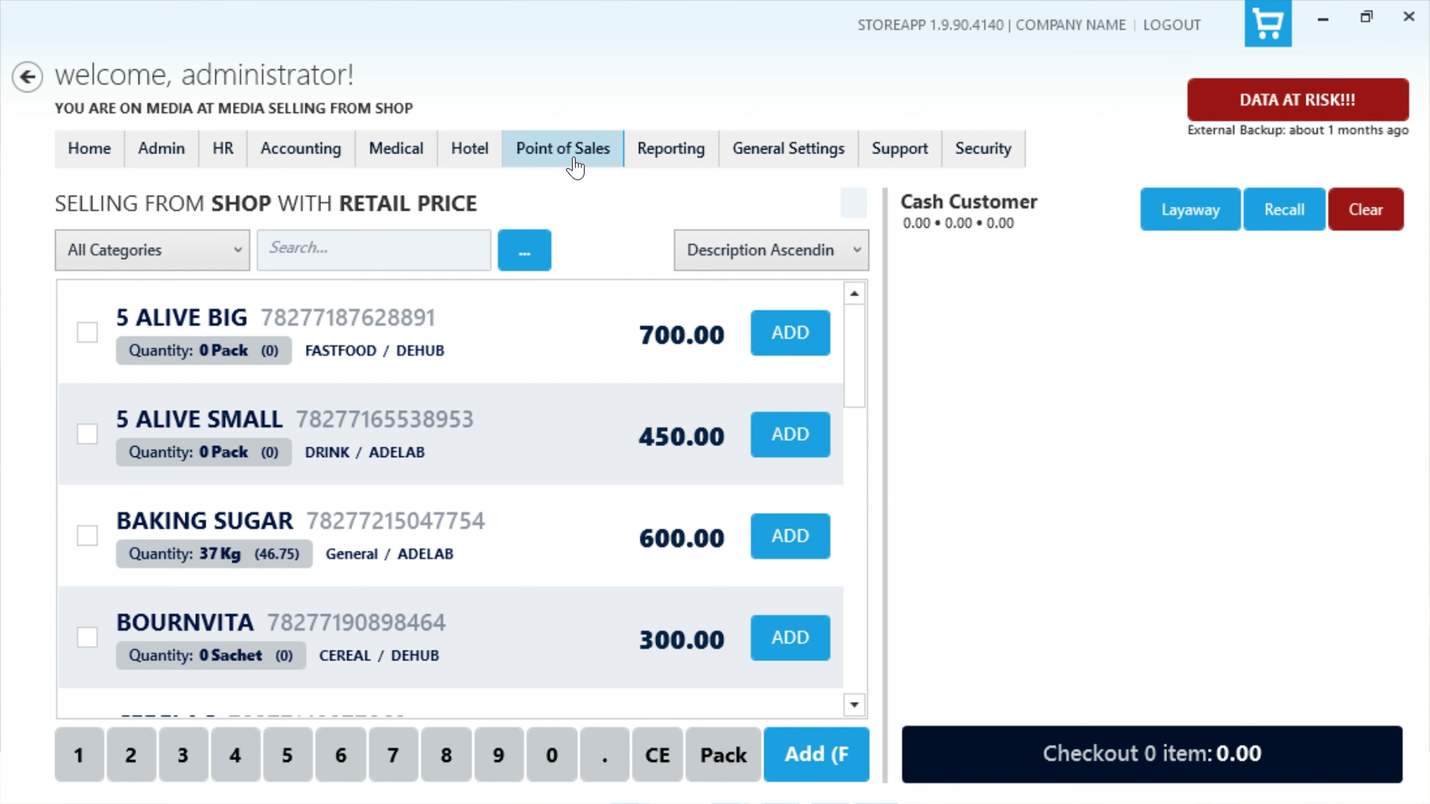
# Step: Start a new customer deposit and select the customer it belongs to
pyautogui.click(574, 163)
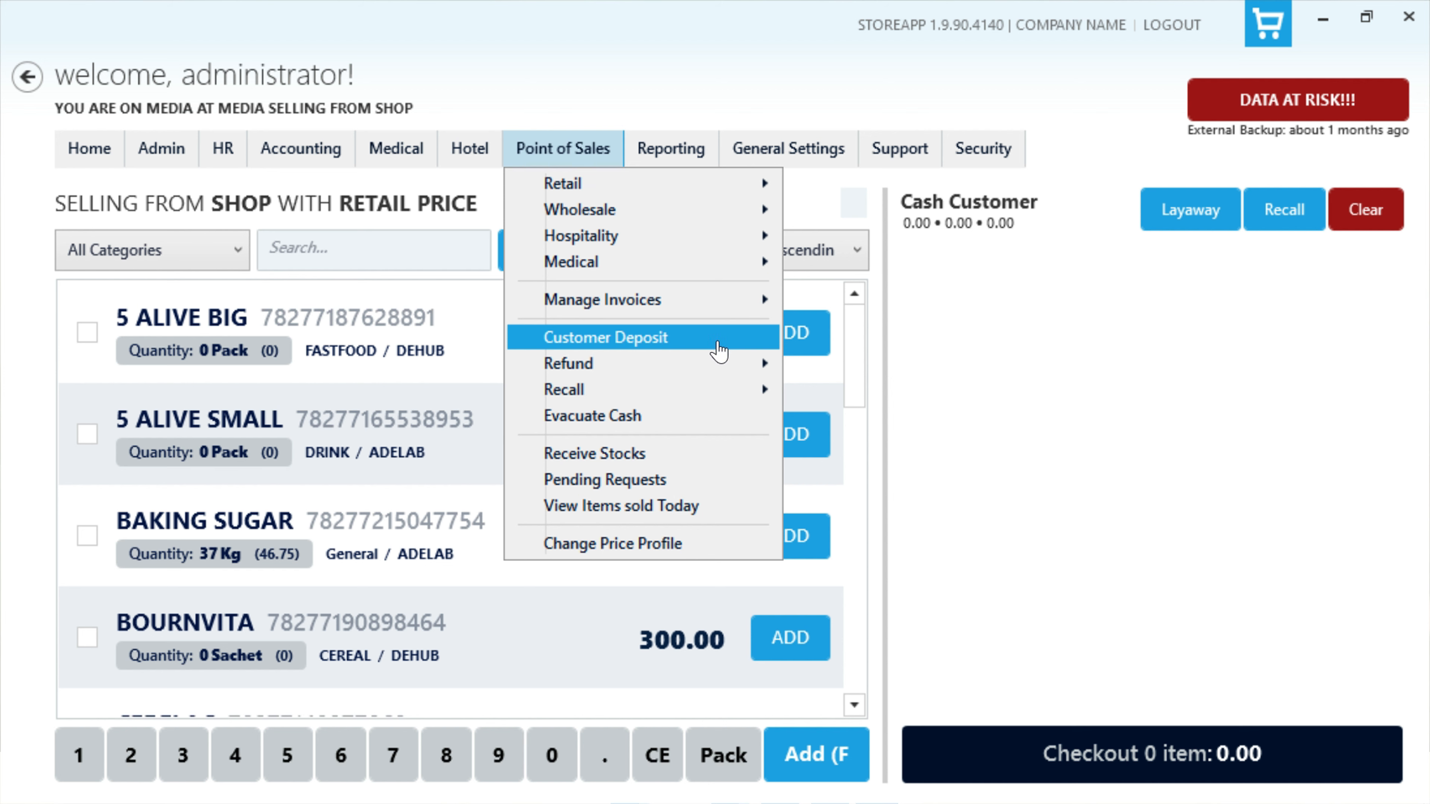
pyautogui.click(720, 341)
pyautogui.click(903, 282)
pyautogui.click(783, 339)
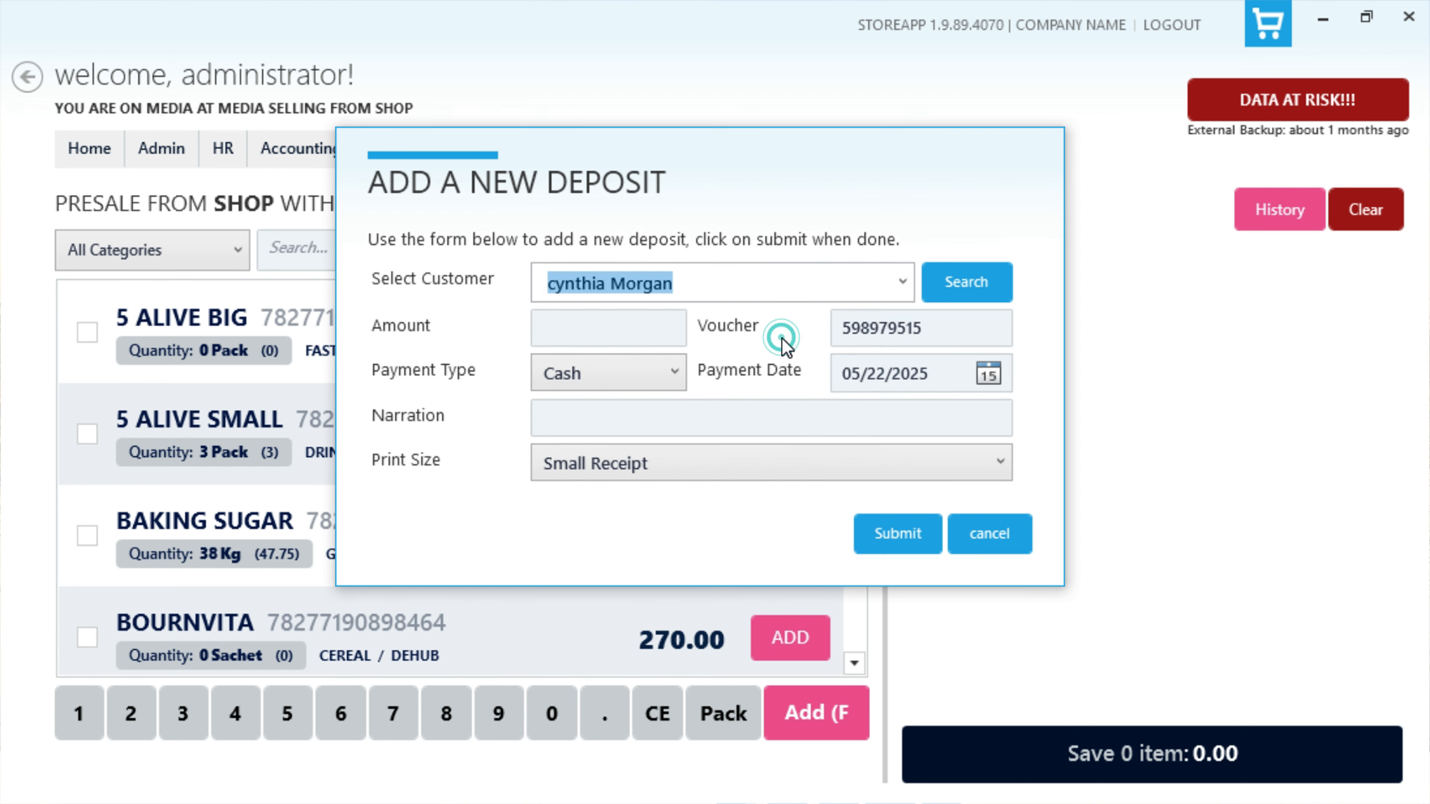
# Step: Fill in the deposit with amount 30000, payment type Cash and narration "Part payment for order"
pyautogui.click(638, 327)
pyautogui.write('30000')
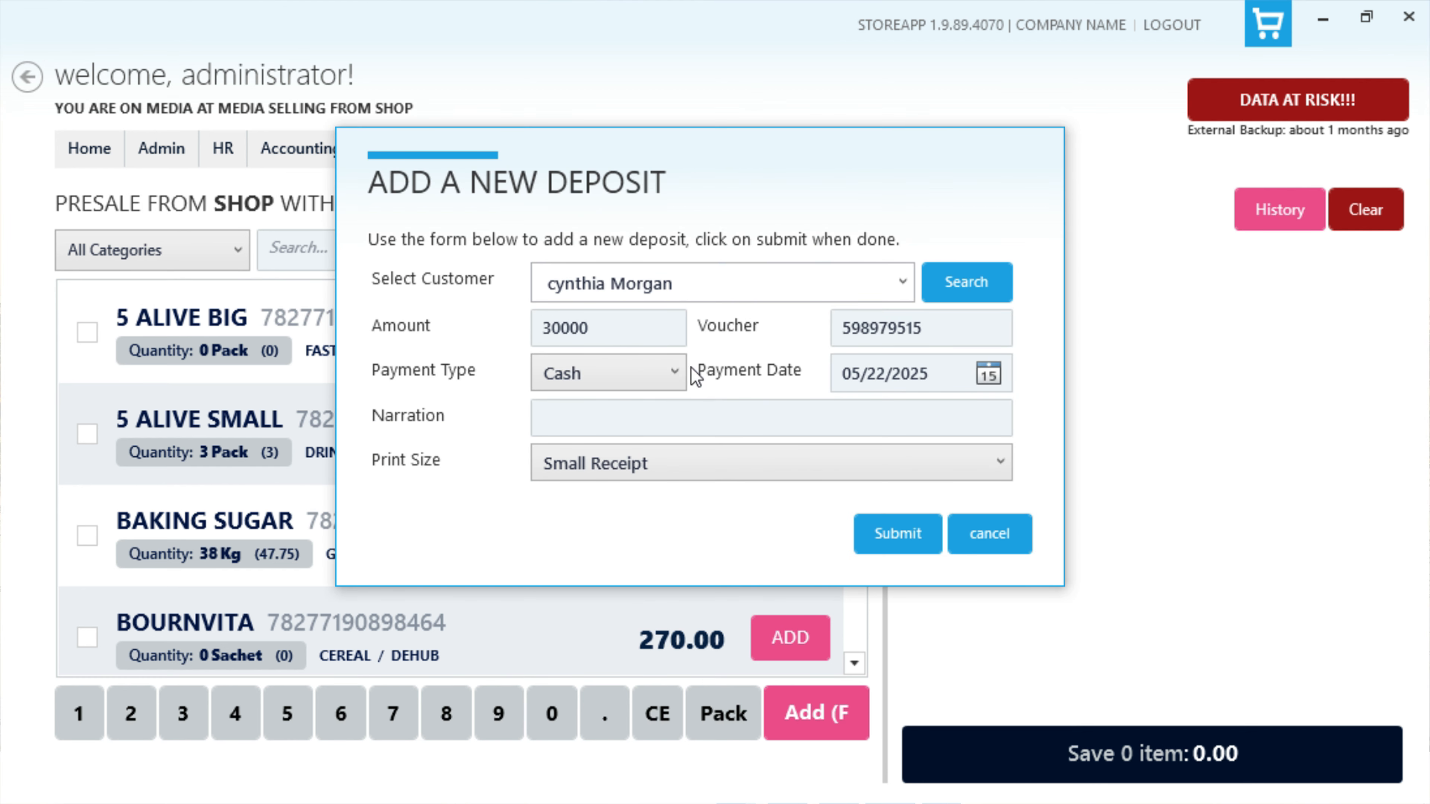
pyautogui.click(675, 372)
pyautogui.click(642, 407)
pyautogui.click(727, 418)
pyautogui.write('Part payment for order')
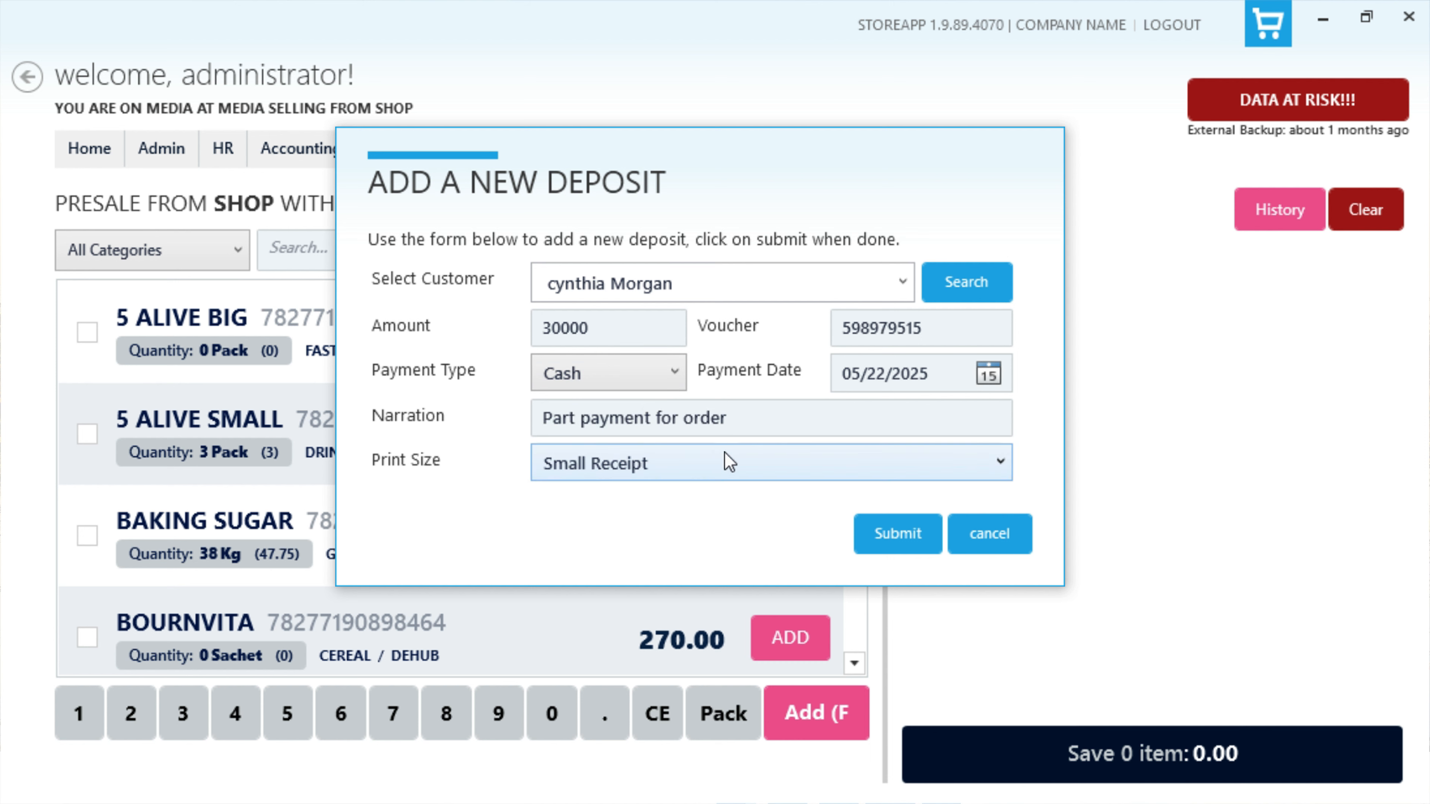
# Step: Choose the receipt print size for the customer deposit and submit it
pyautogui.click(725, 462)
pyautogui.click(749, 500)
pyautogui.click(897, 534)
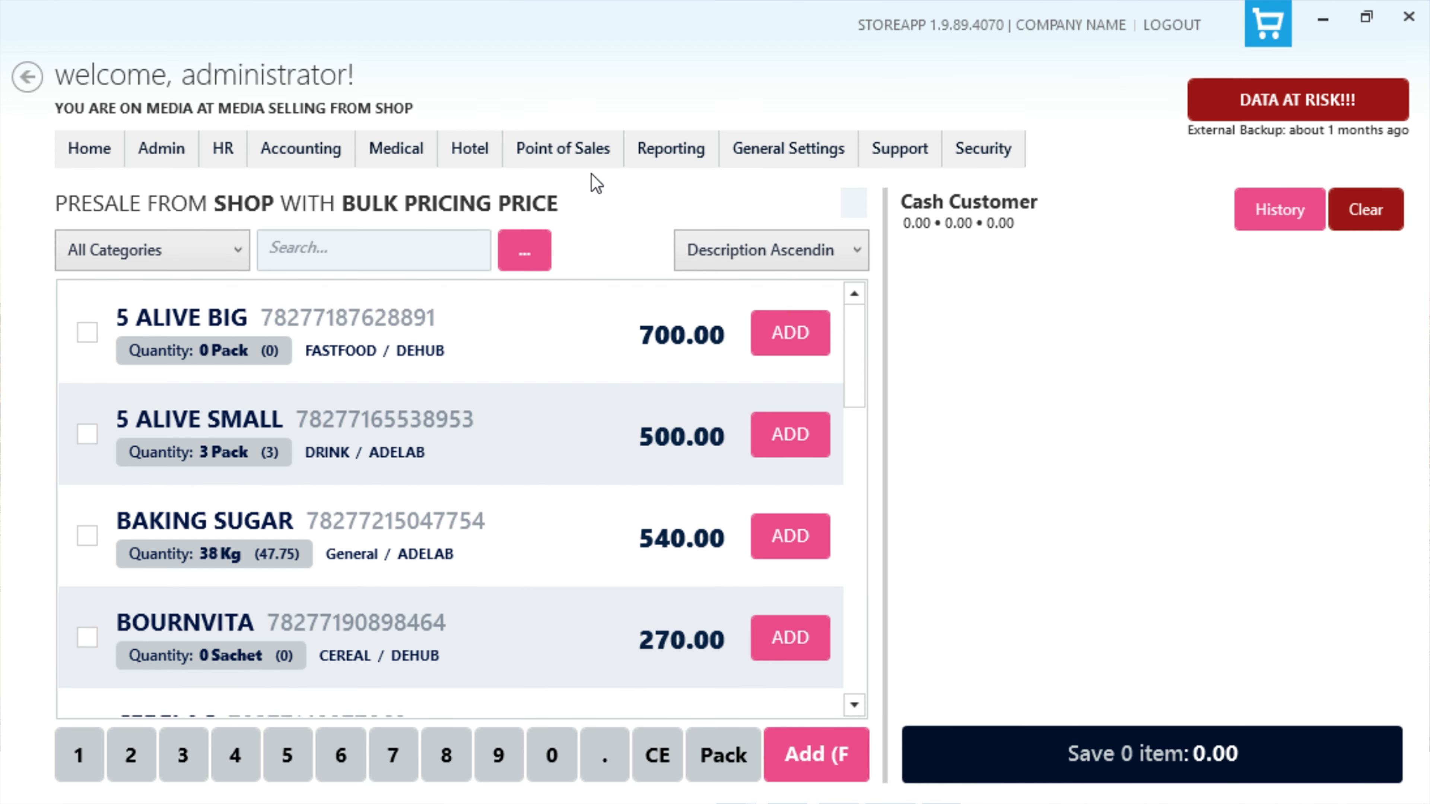
# Step: Start a cash evacuation with amount 10000 and purpose Routine Cash Evacuation
pyautogui.click(582, 161)
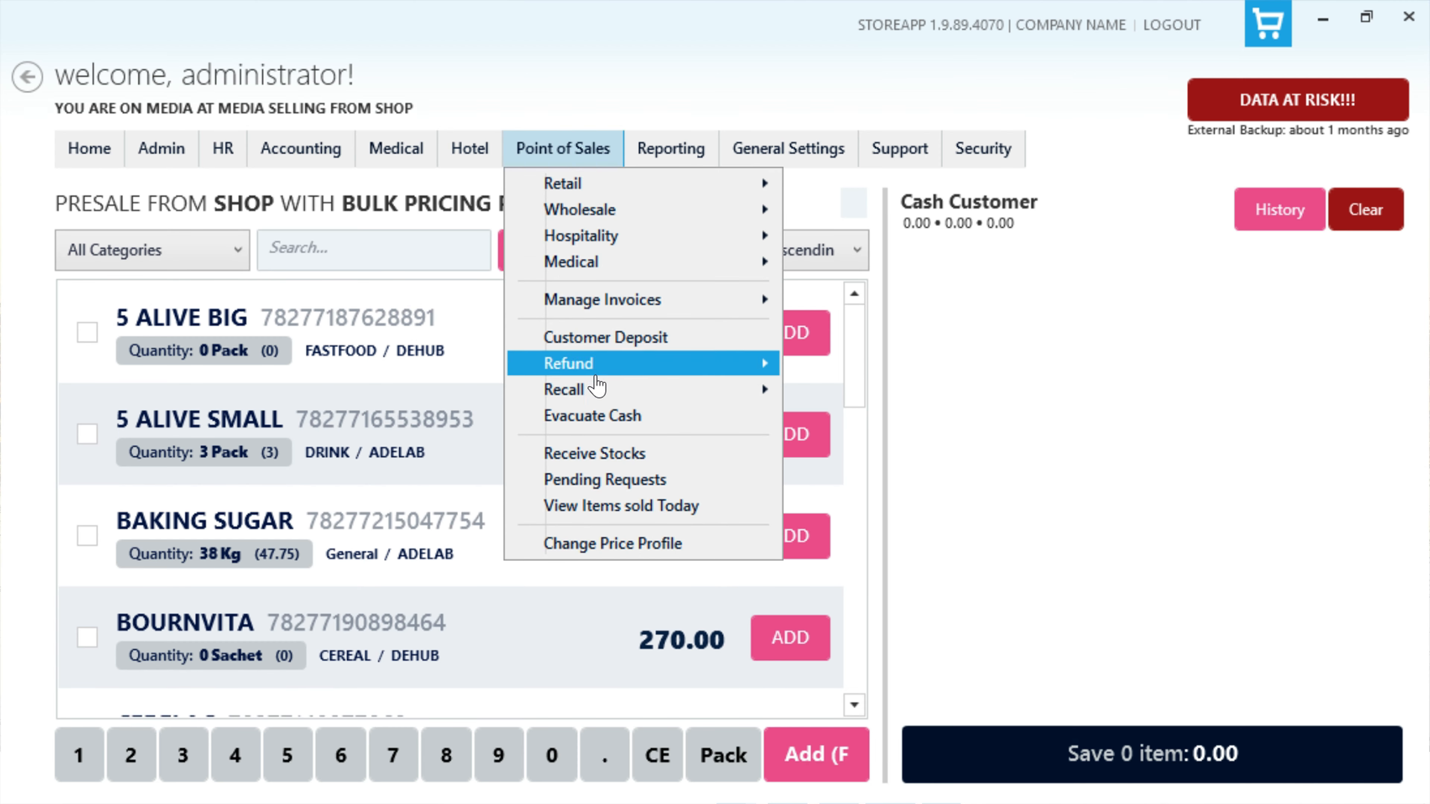
pyautogui.click(683, 417)
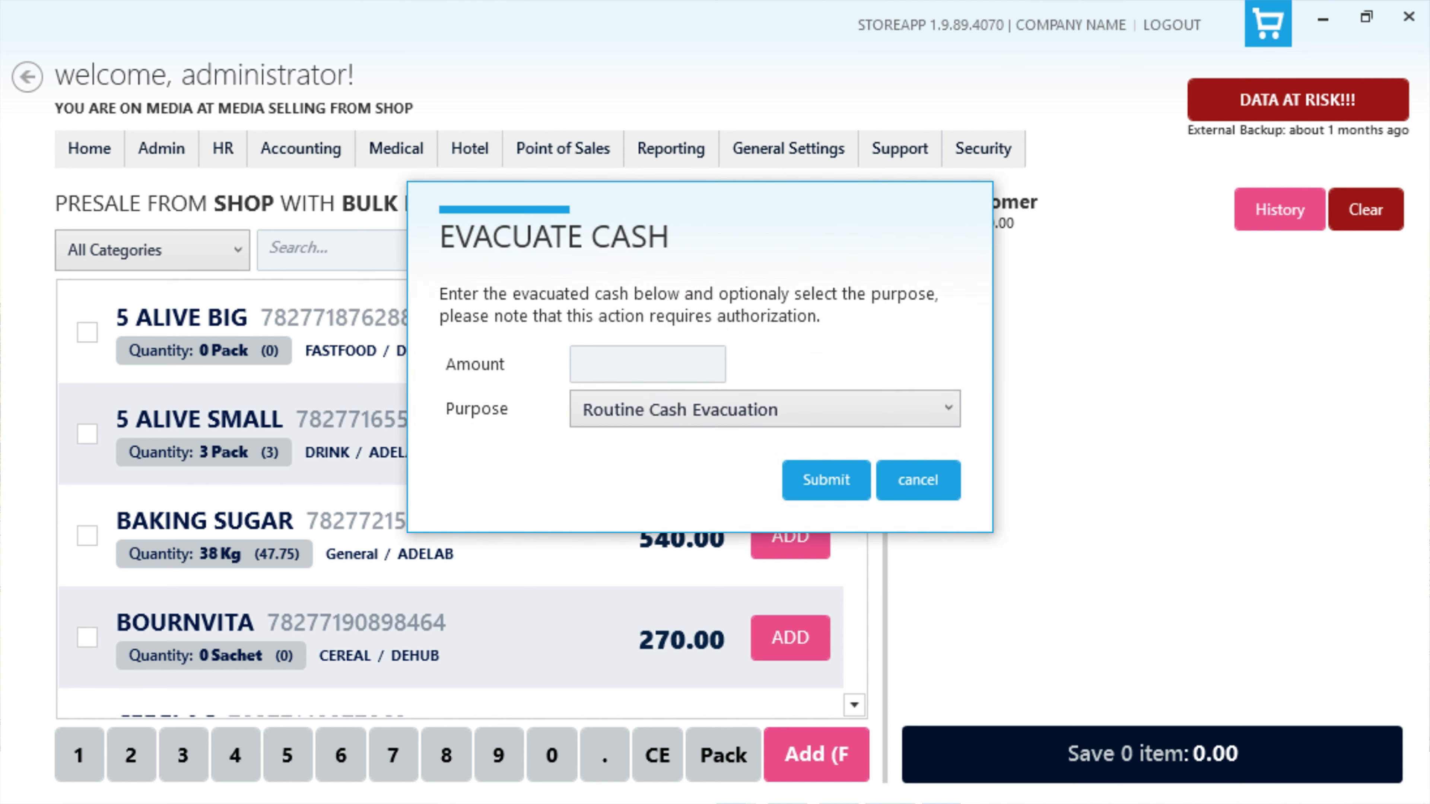
pyautogui.click(663, 361)
pyautogui.write('10000')
pyautogui.click(697, 406)
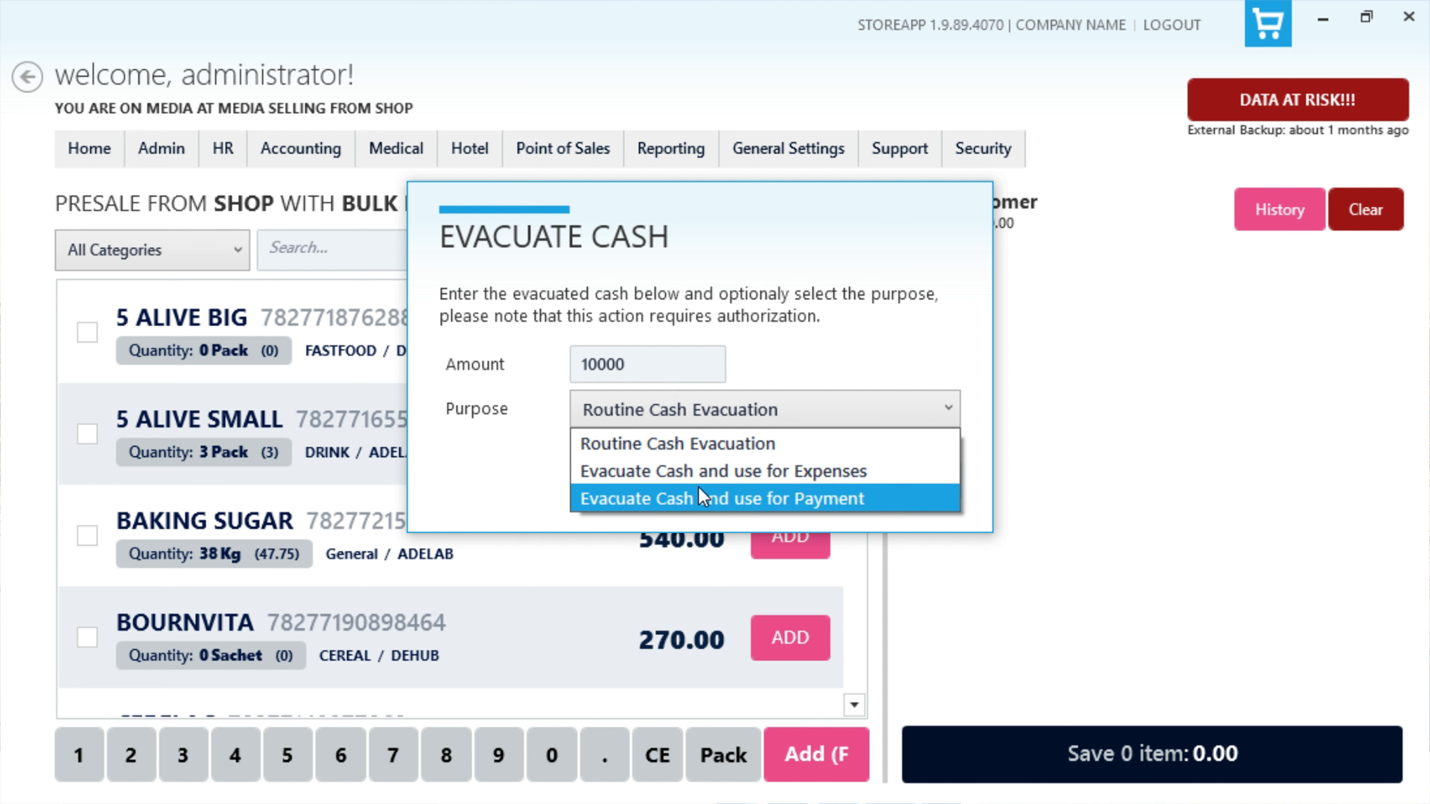
pyautogui.click(698, 443)
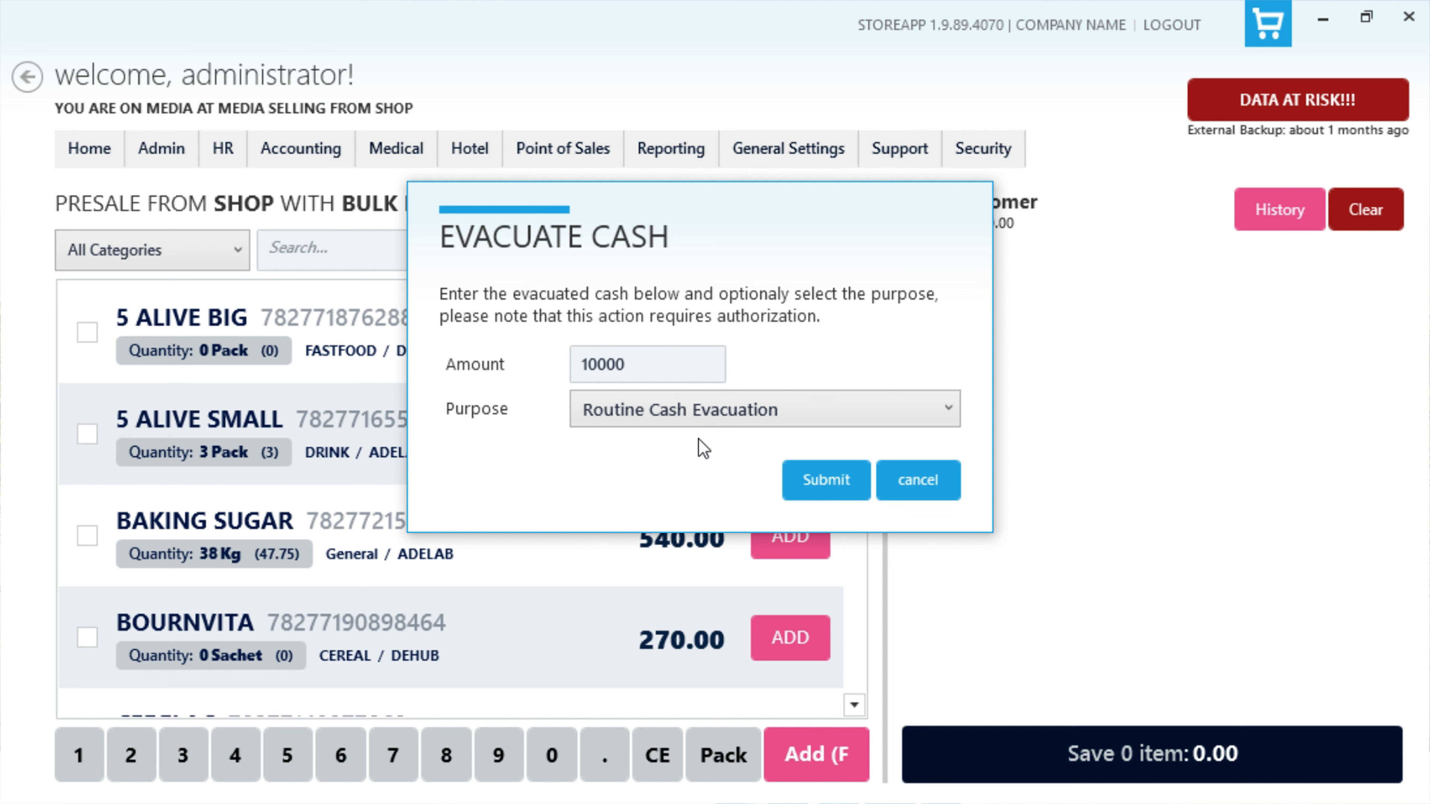
# Step: Submit the cash evacuation and authorize it with the username admin and the account password
pyautogui.click(806, 482)
pyautogui.write('admin')
pyautogui.press('Tab')
pyautogui.write('•••••••••')
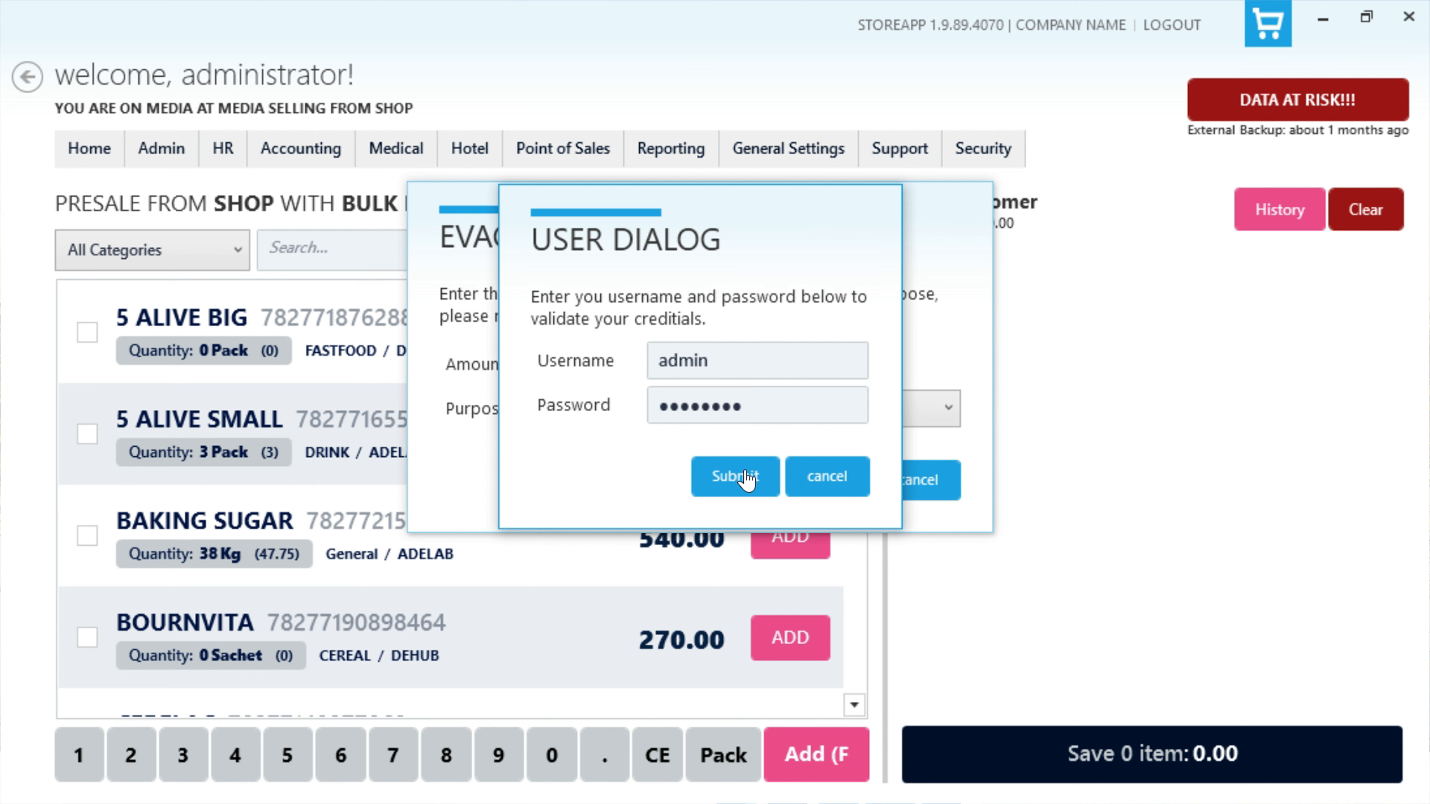
pyautogui.click(735, 477)
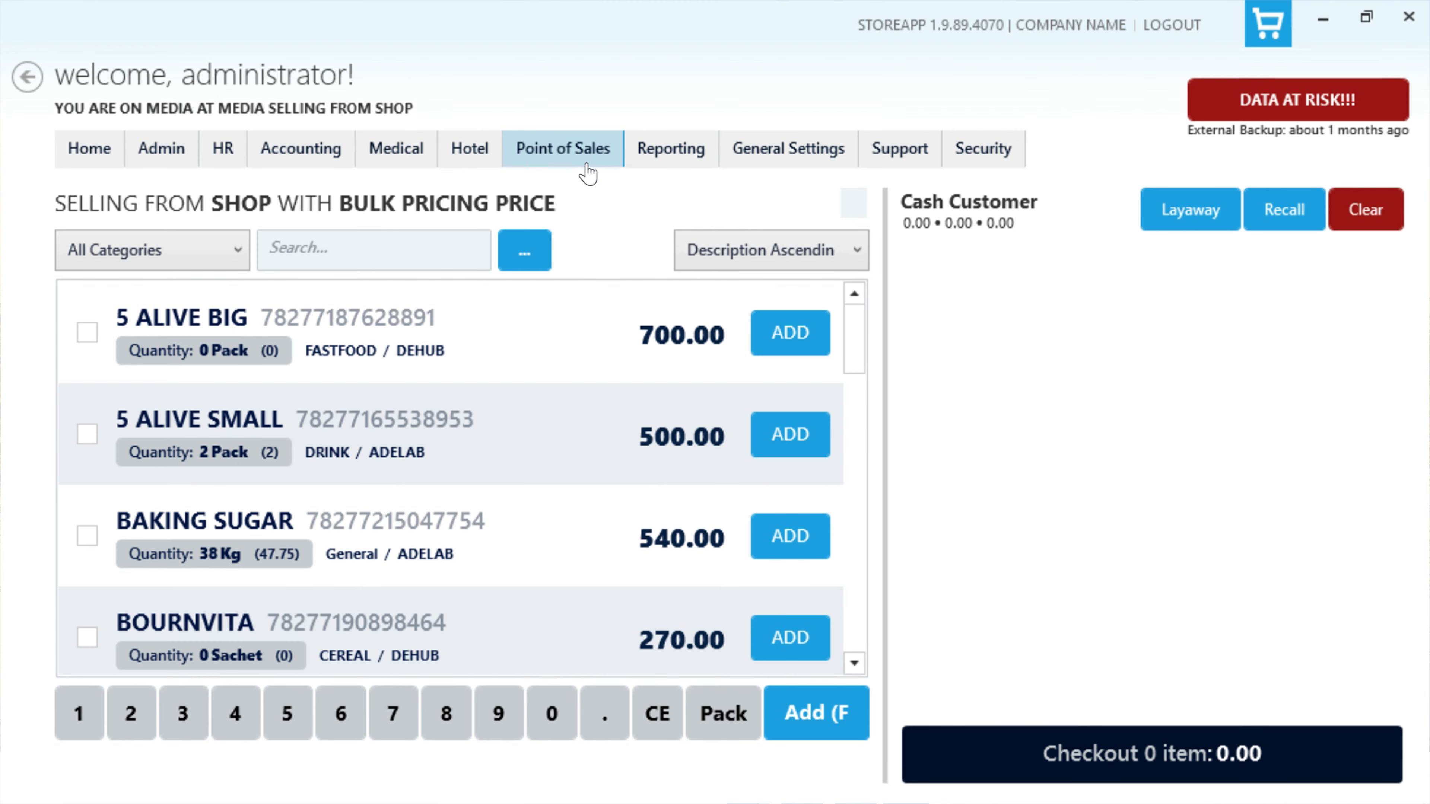
# Step: Start a sales refund by entering the receipt number of the sale it applies to
pyautogui.click(578, 149)
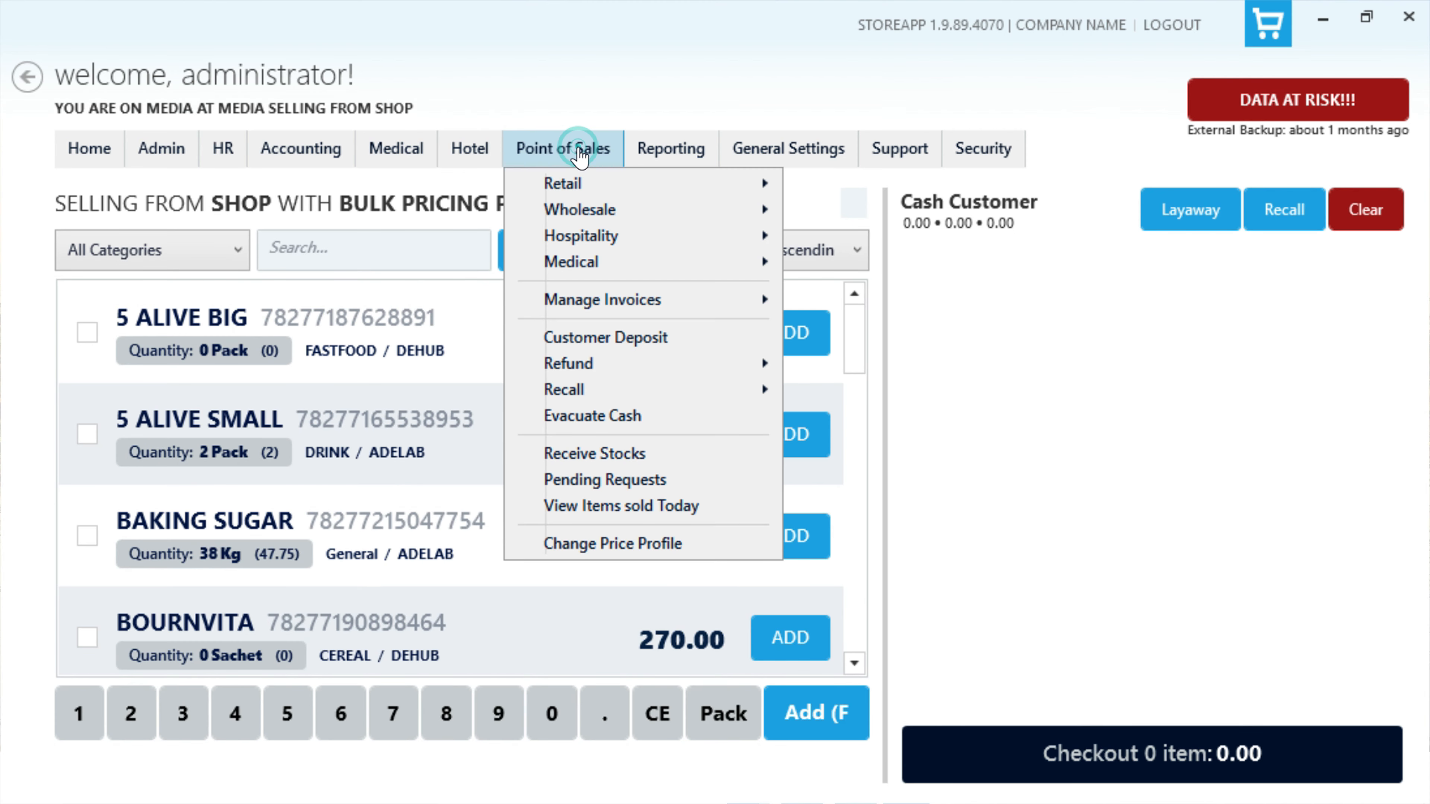
pyautogui.moveTo(598, 373)
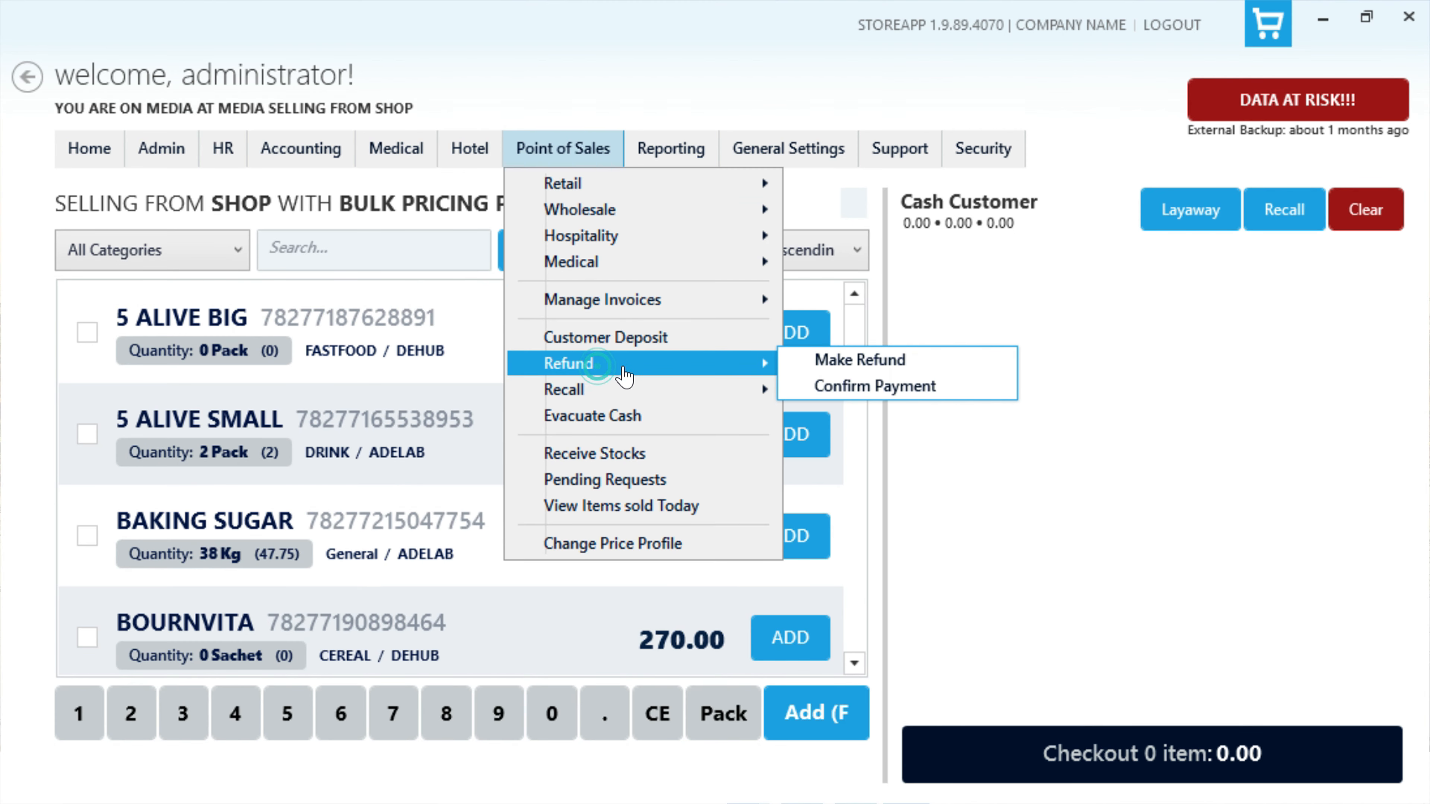
pyautogui.click(967, 360)
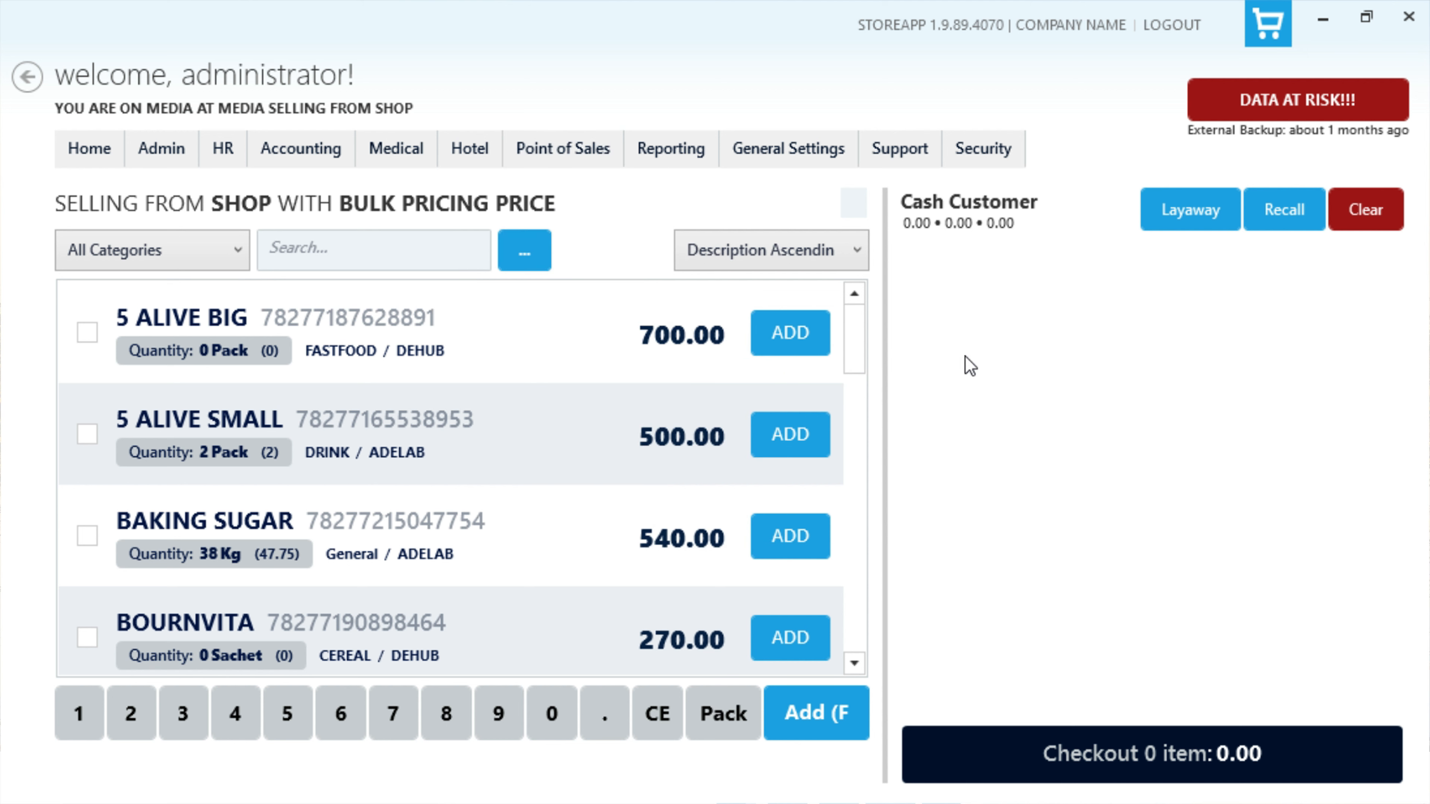
pyautogui.write('A0')
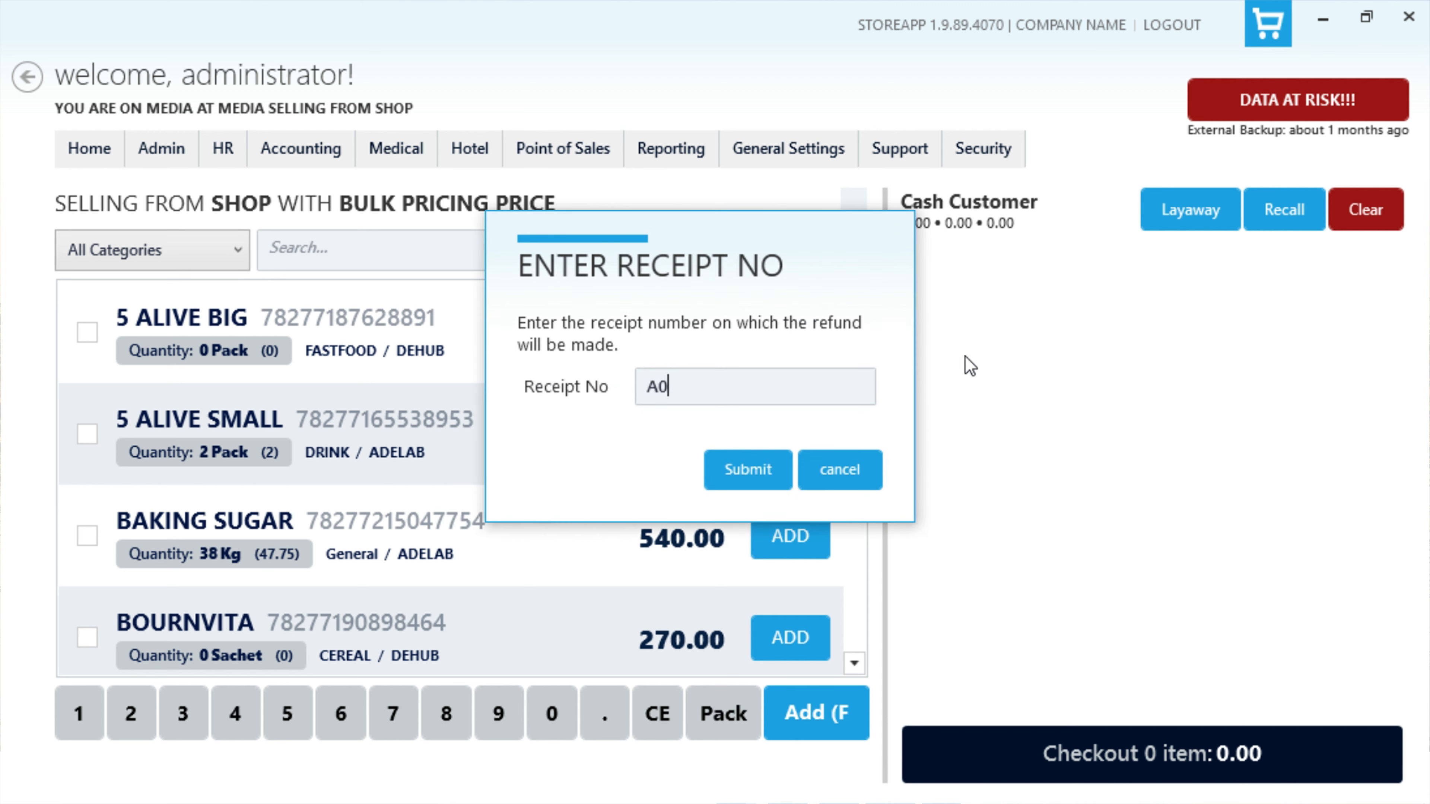
pyautogui.write('0004')
pyautogui.click(748, 471)
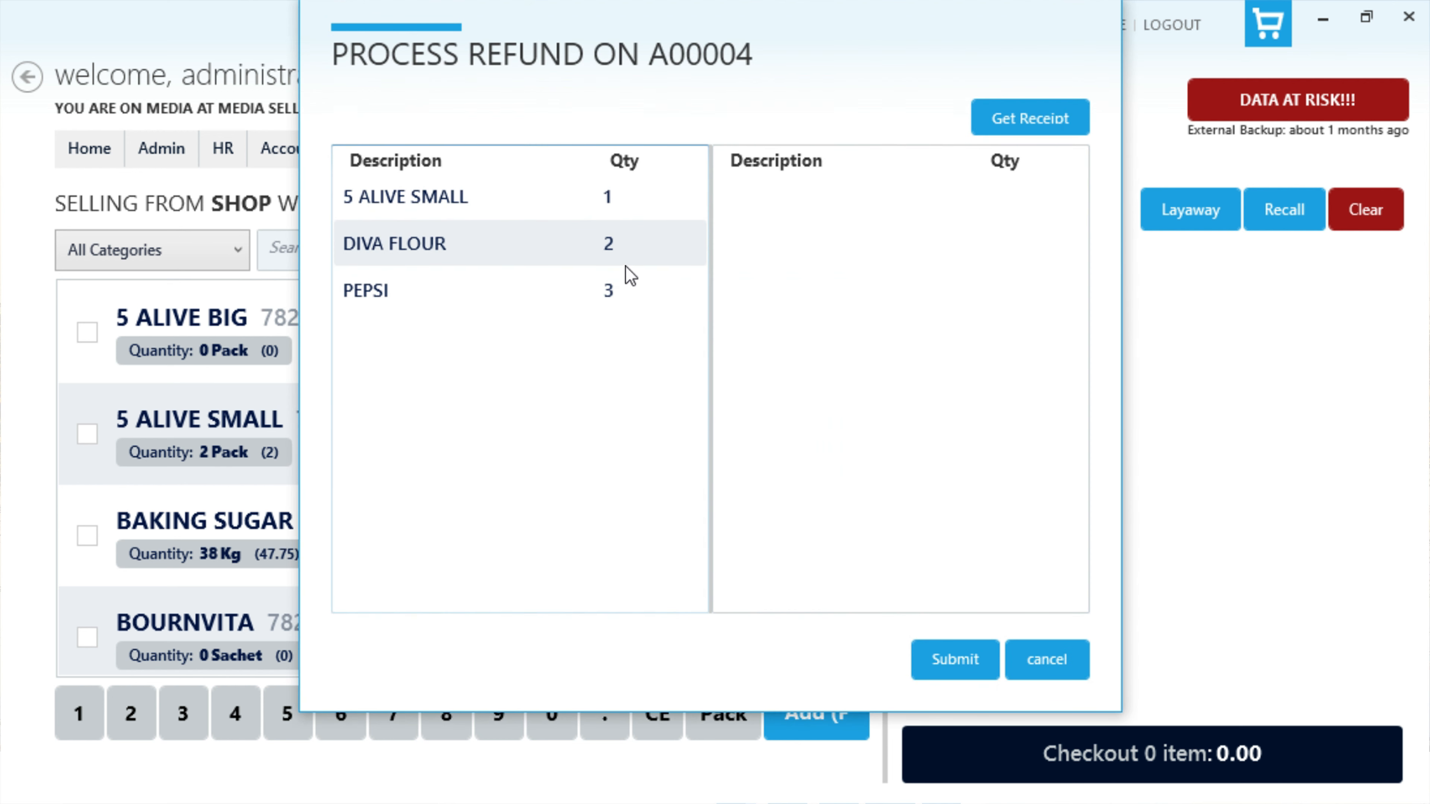
# Step: Select DIVA FLOUR, quantity 2, for refund from the receipt's items and submit the refund
pyautogui.click(545, 245)
pyautogui.rightClick(565, 246)
pyautogui.click(620, 270)
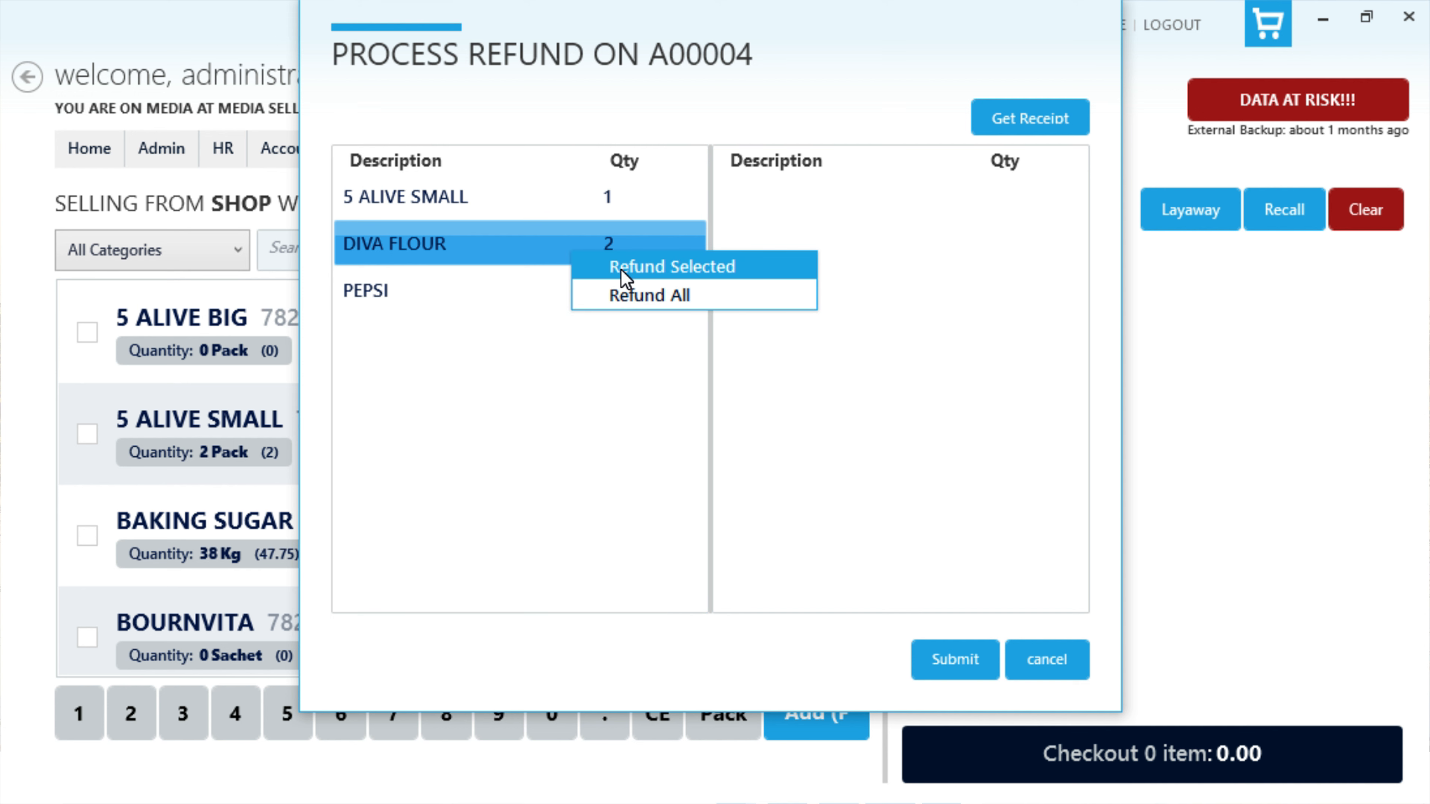
pyautogui.click(772, 488)
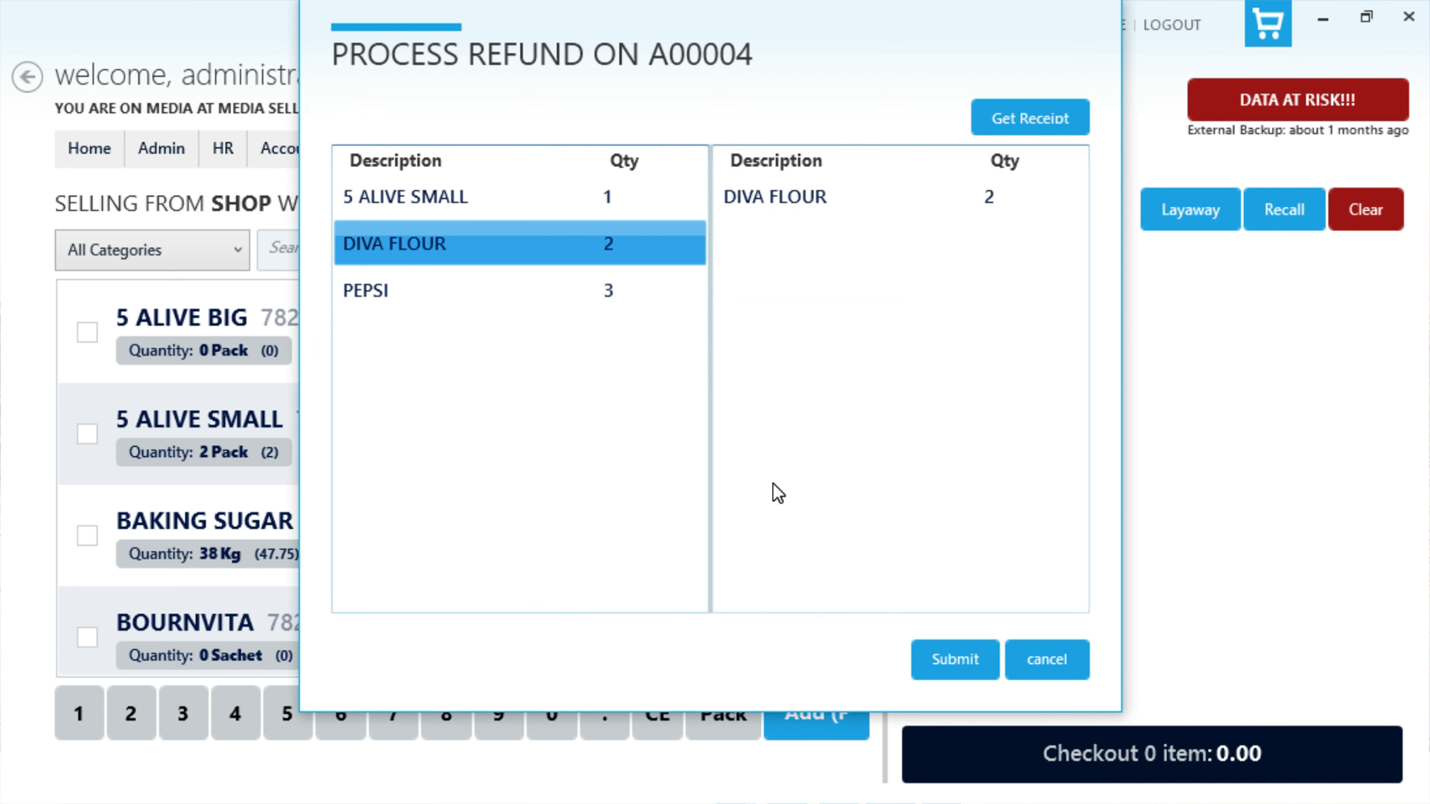
pyautogui.click(937, 653)
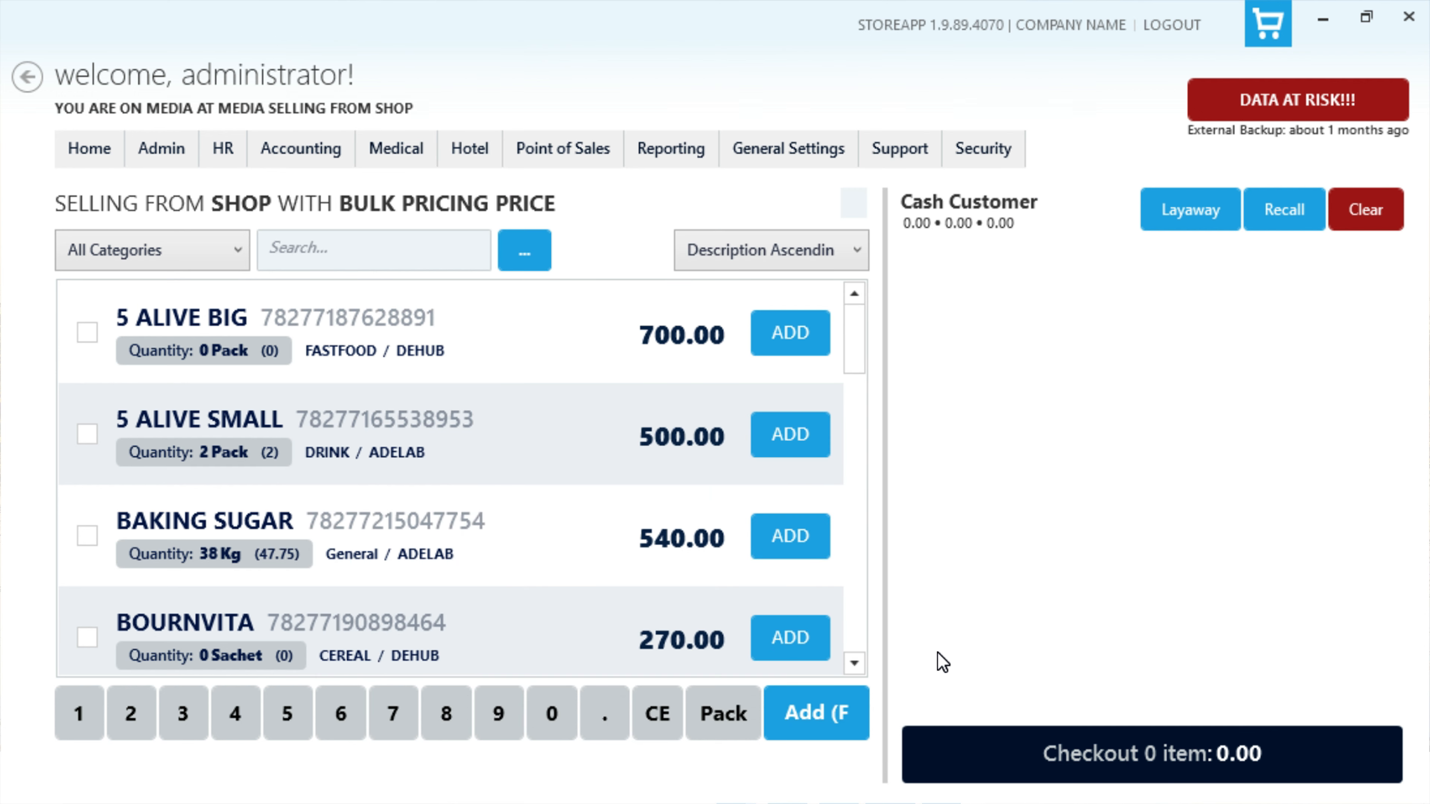
# Step: View the details of the pending DIVA FLOUR sales refund in inventory management and authorize it
pyautogui.click(161, 148)
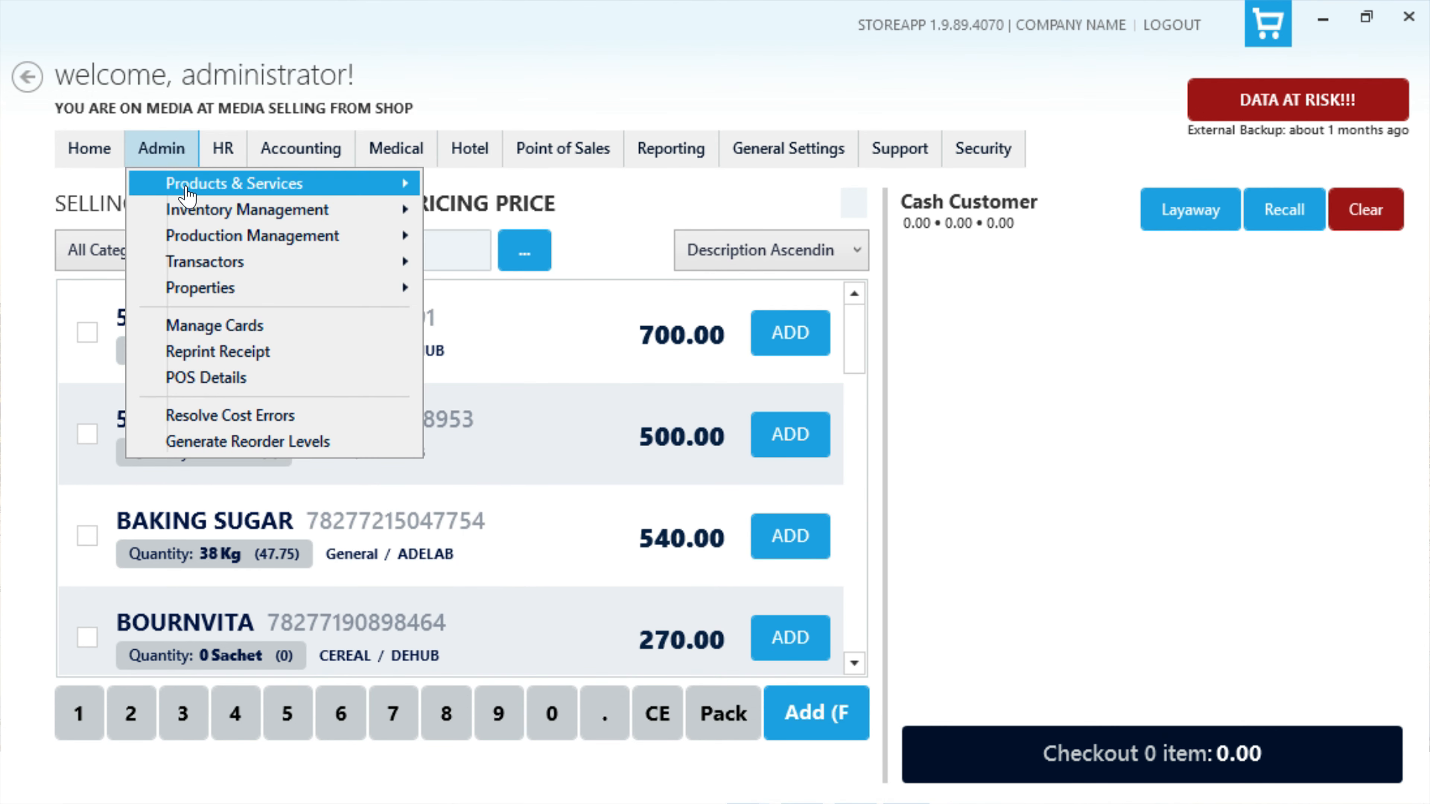
pyautogui.moveTo(192, 211)
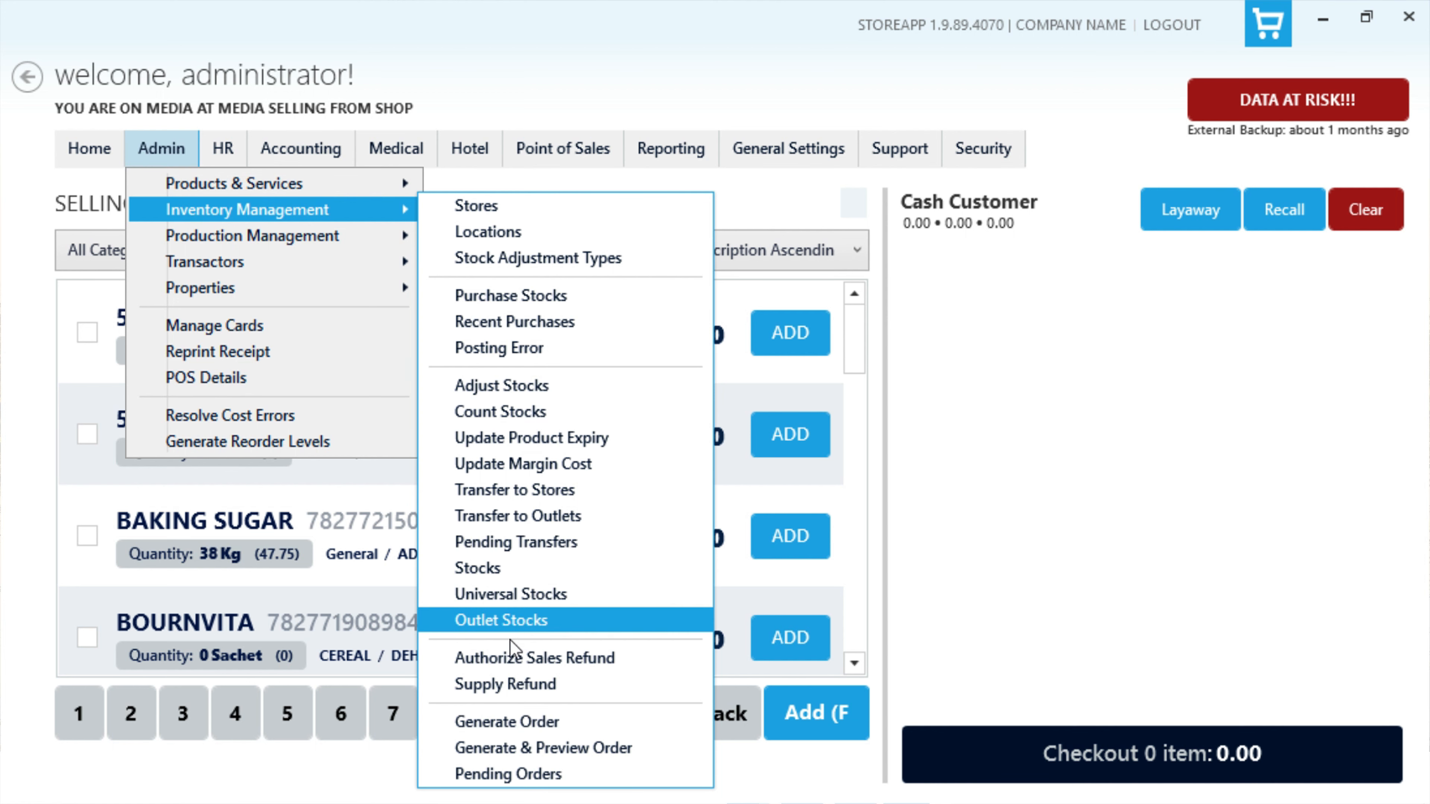
pyautogui.click(510, 658)
pyautogui.rightClick(445, 277)
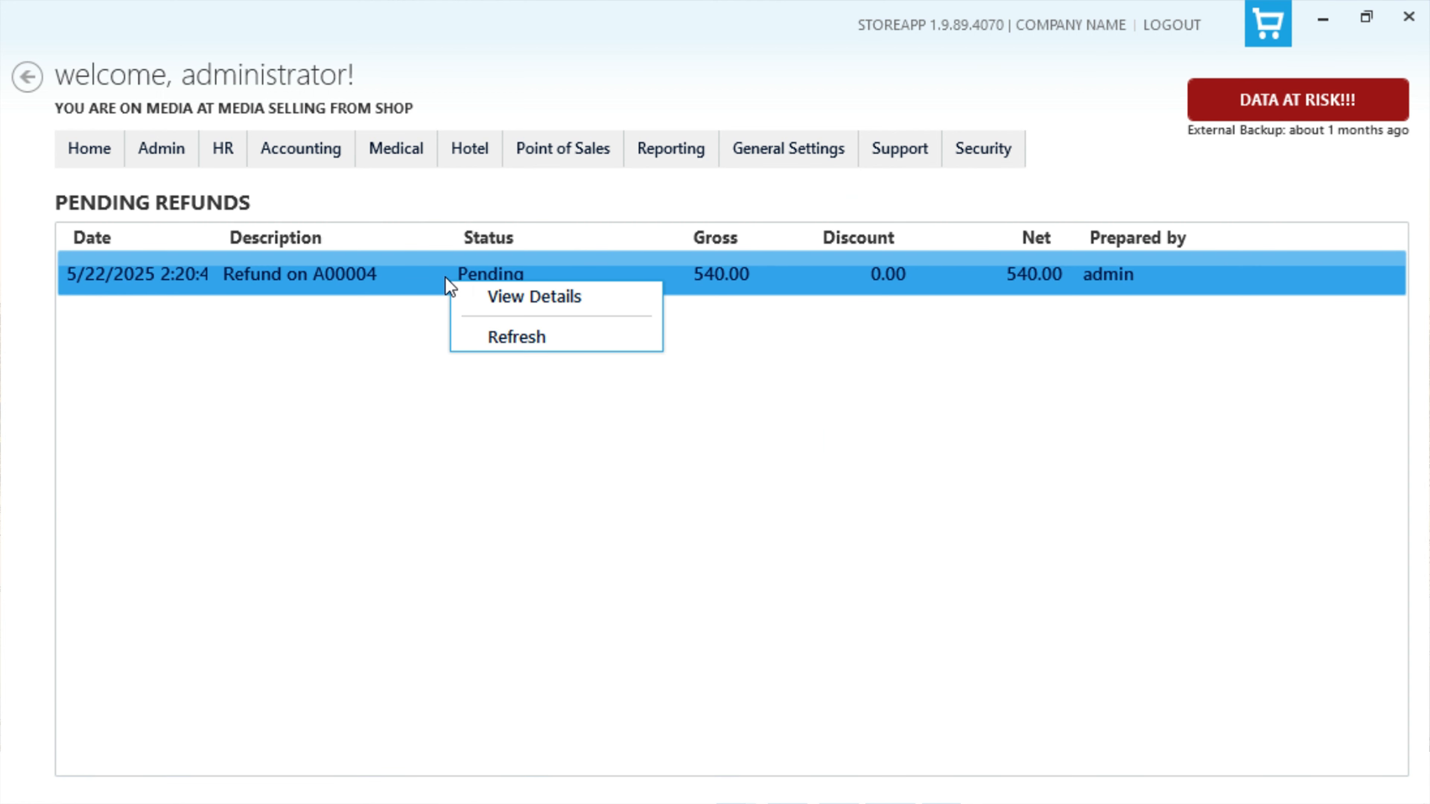
pyautogui.click(517, 298)
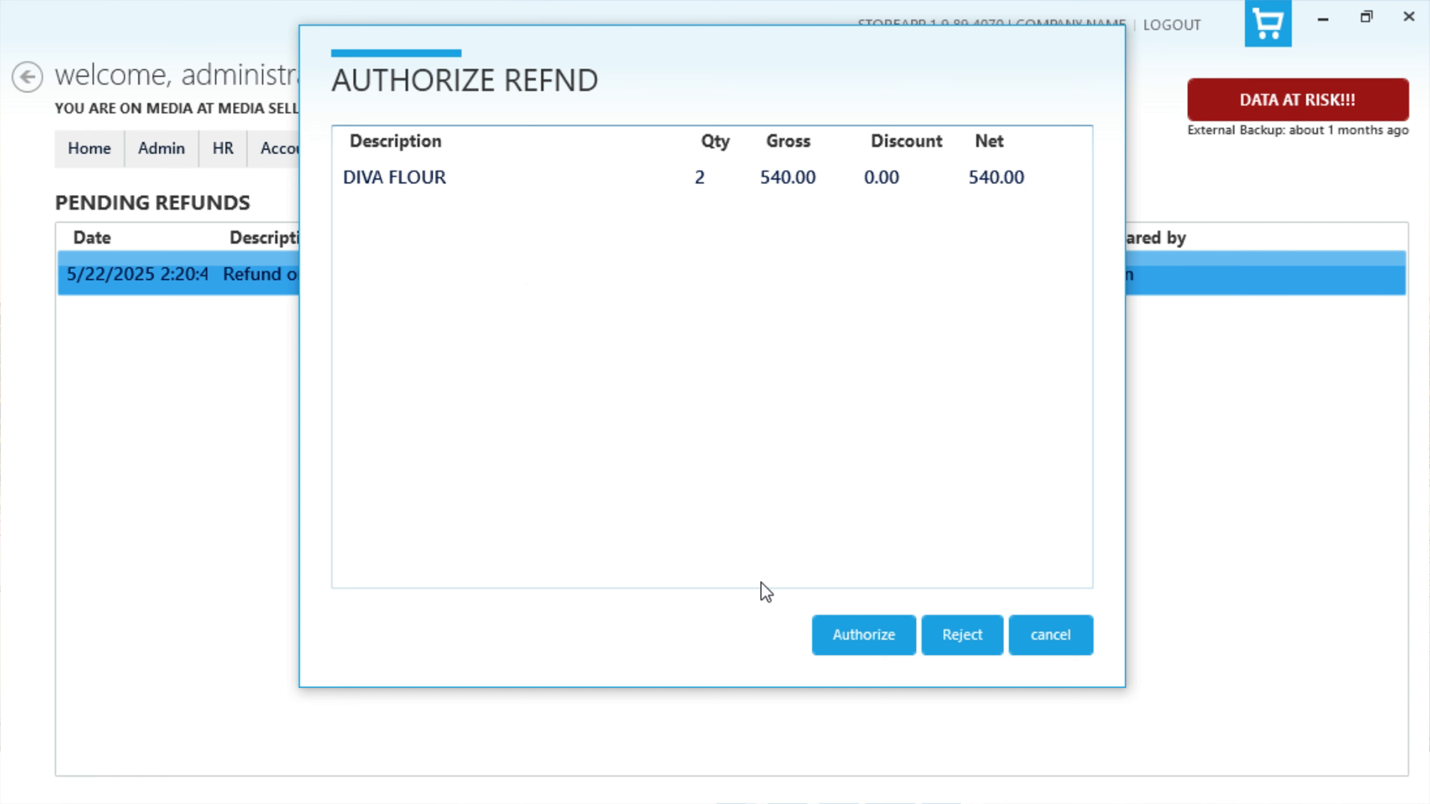
pyautogui.click(897, 643)
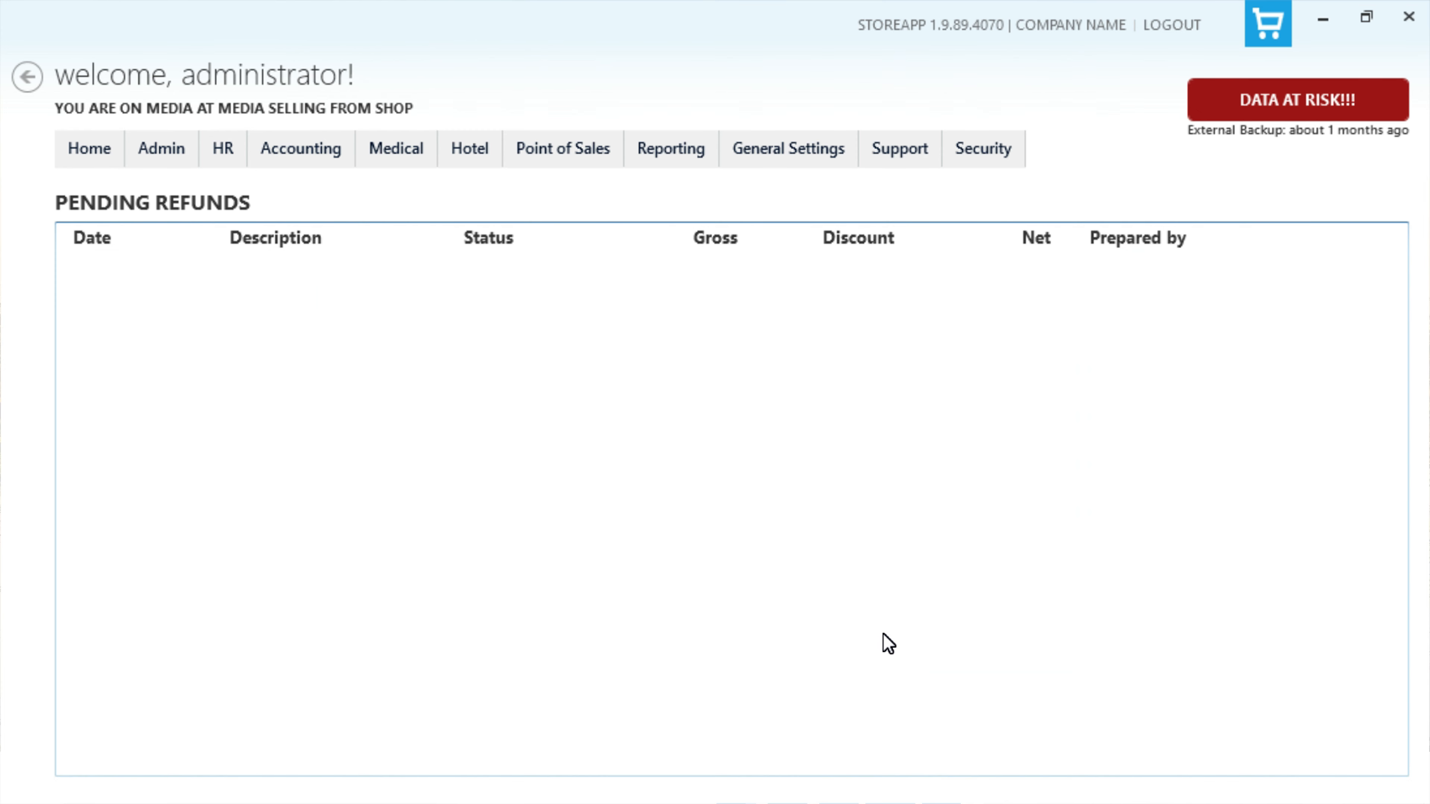
# Step: Open the authorized DIVA FLOUR refund awaiting payment and confirm its payment as Cash
pyautogui.click(580, 161)
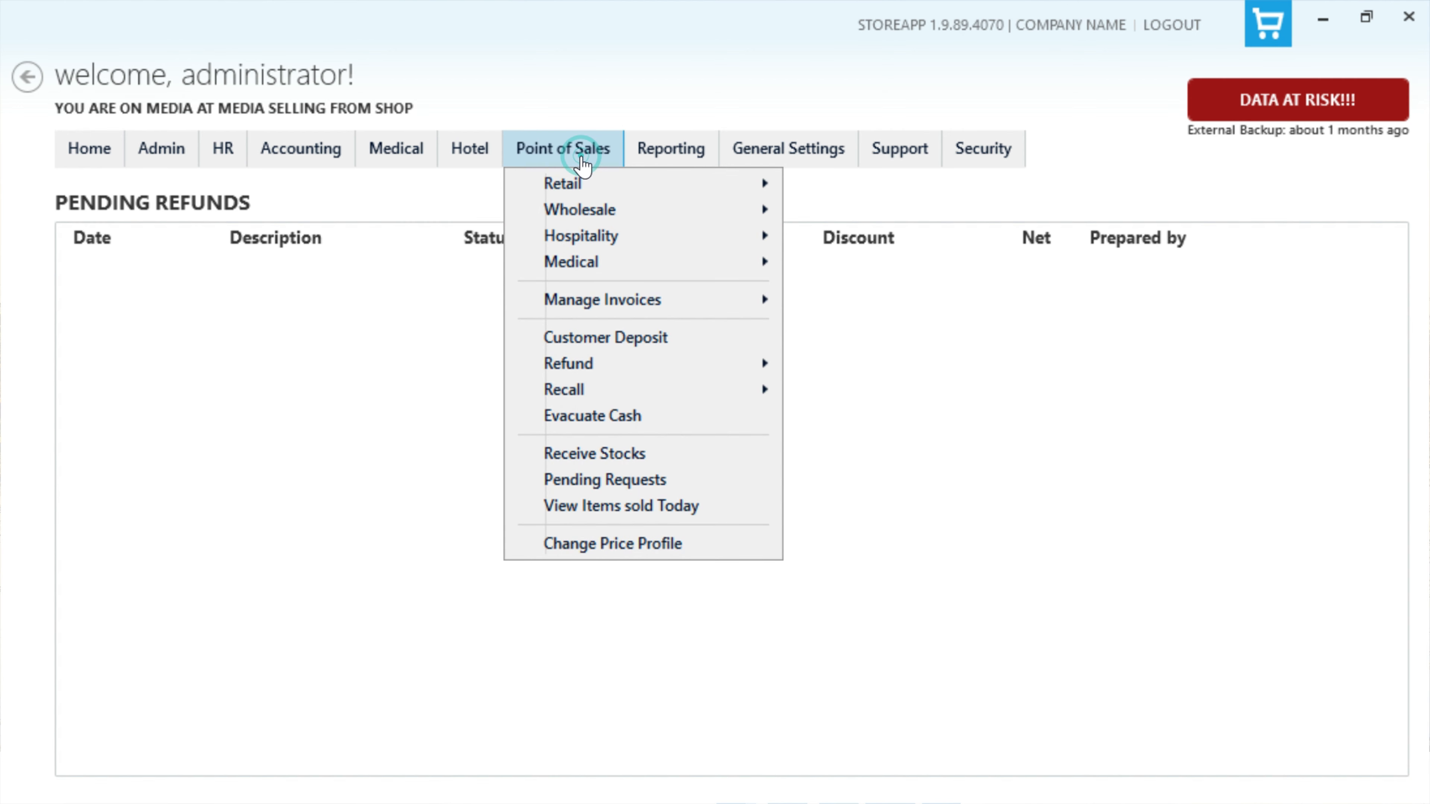
pyautogui.moveTo(597, 363)
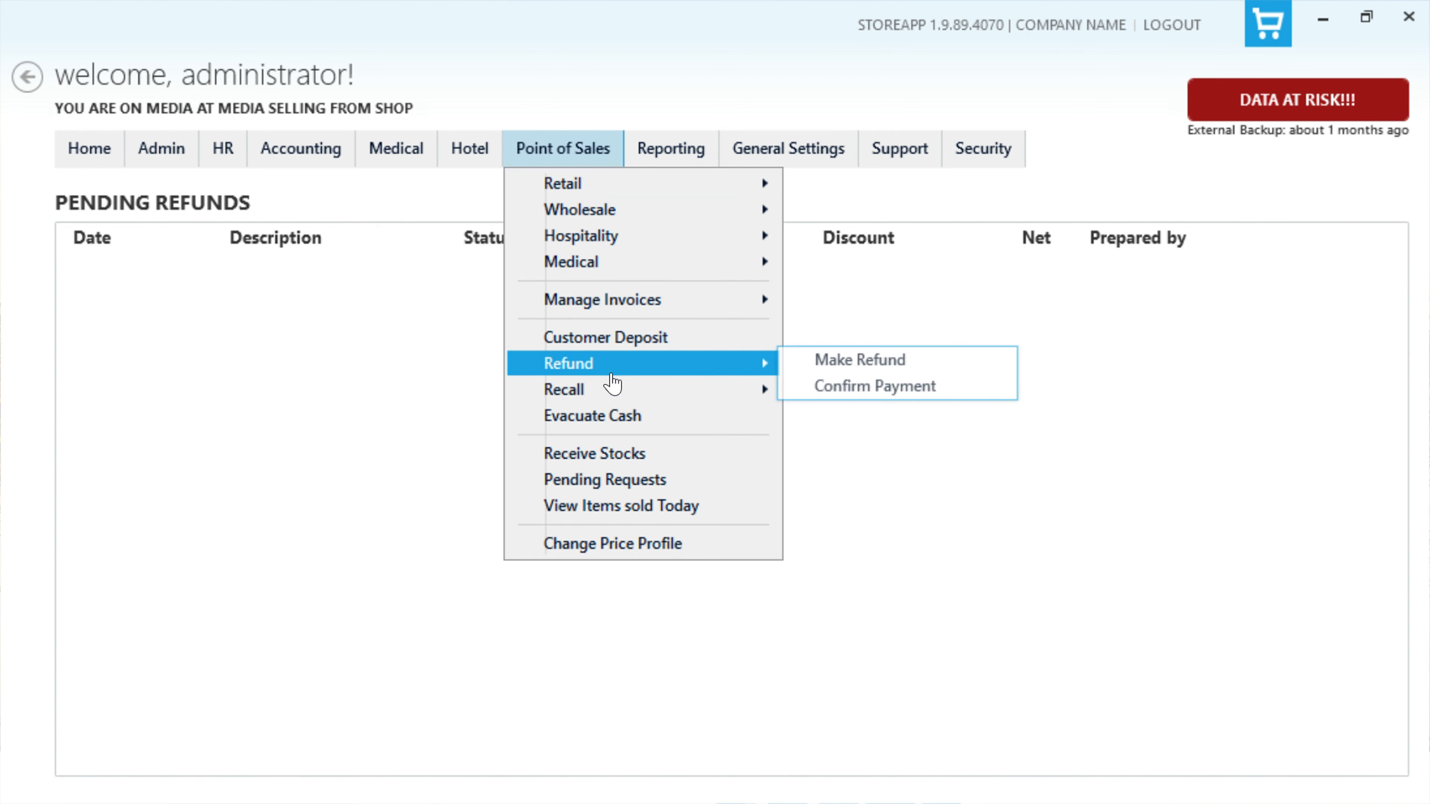
pyautogui.click(881, 389)
pyautogui.click(799, 241)
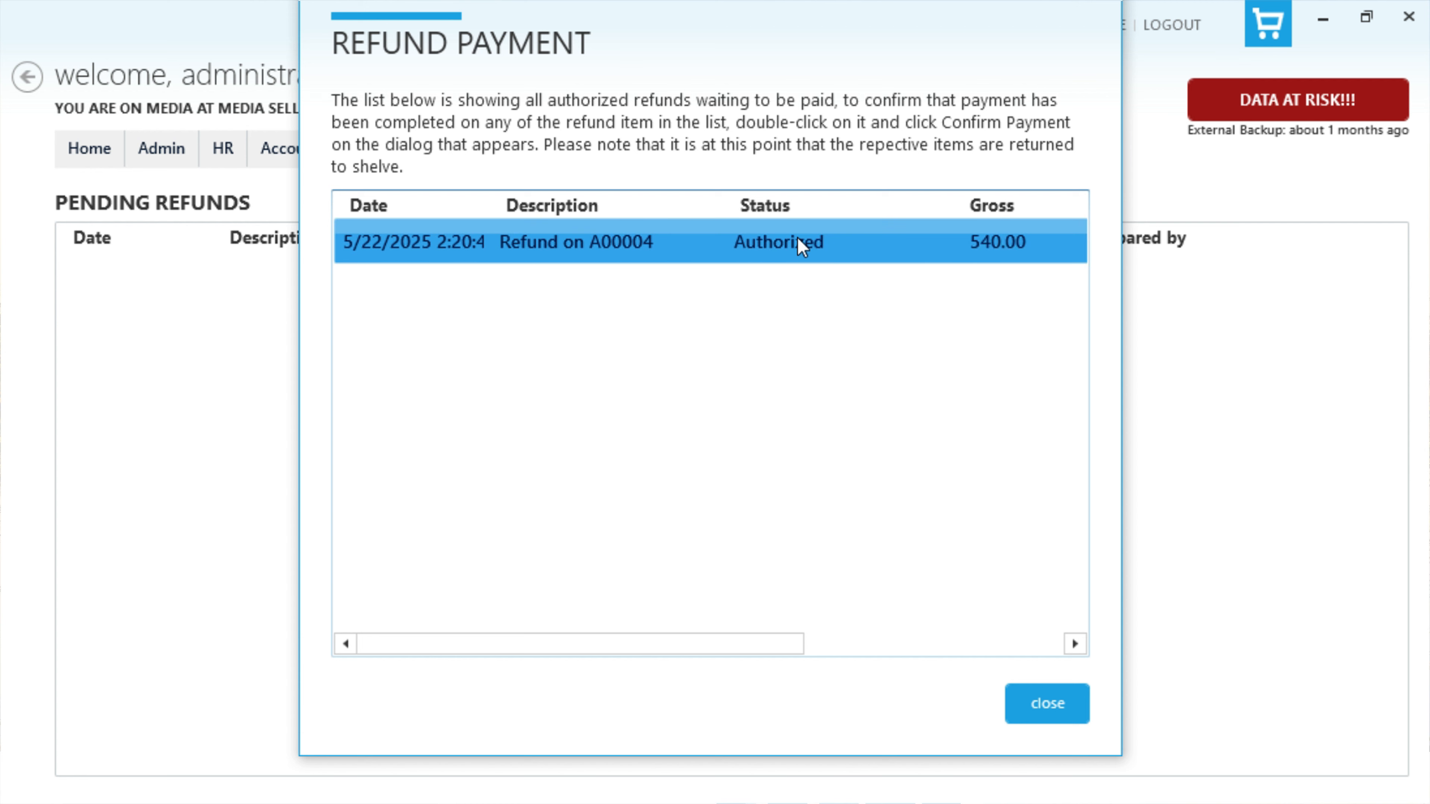
pyautogui.rightClick(800, 246)
pyautogui.click(841, 259)
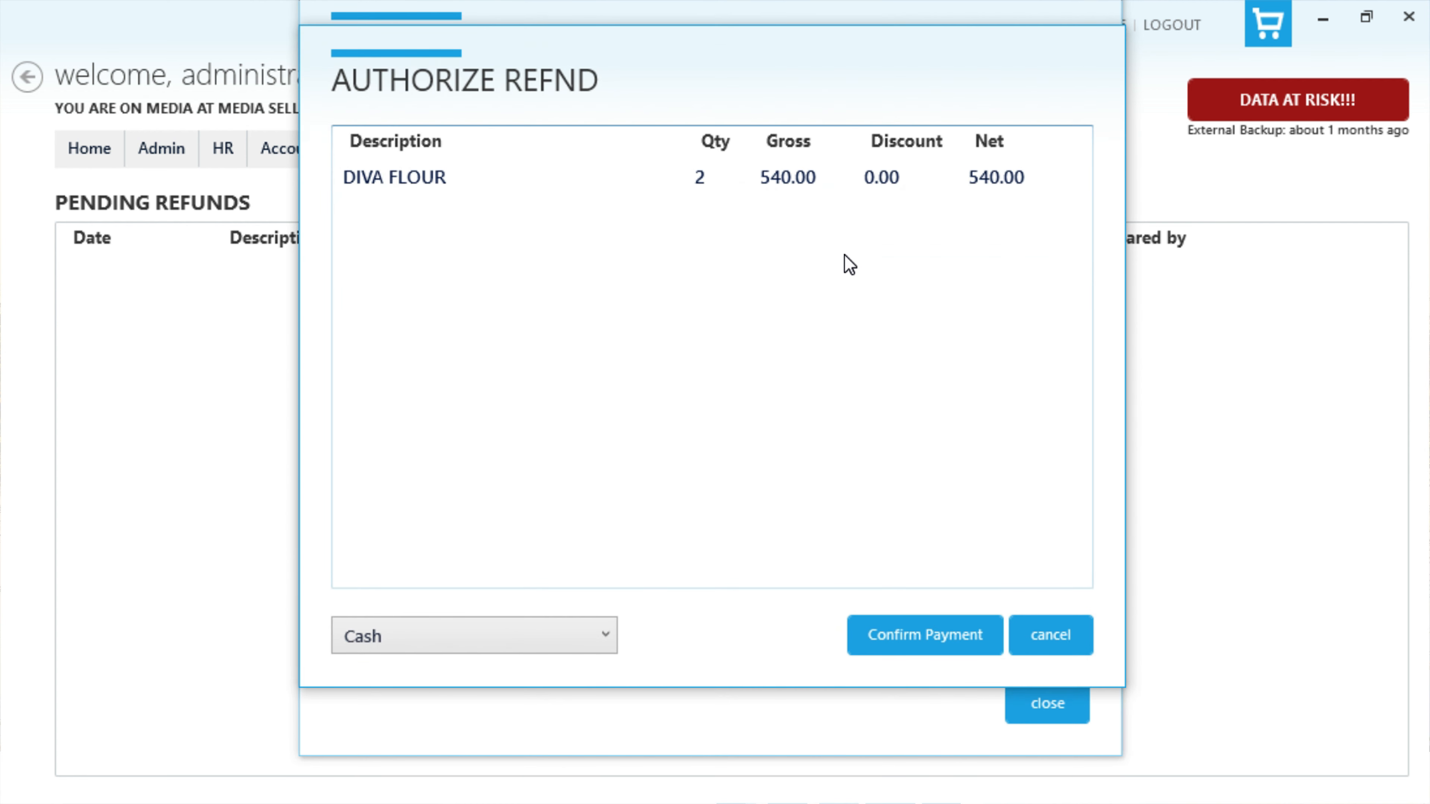
pyautogui.click(897, 642)
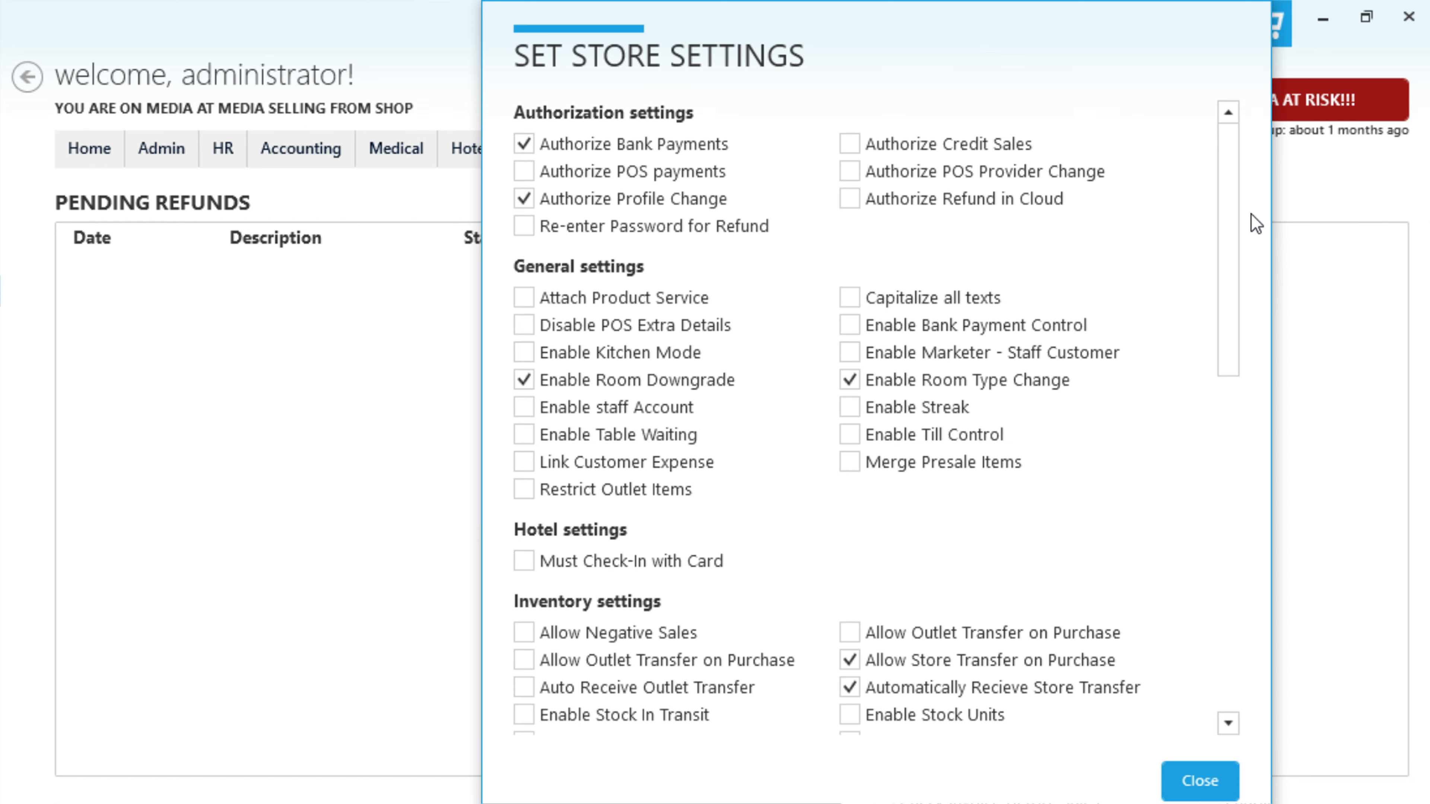
# Step: Enable Allow free items during Sales, Adjust Cart Item Price and Show Profit on Sales in the store's sales settings
pyautogui.moveTo(1232, 239); pyautogui.dragTo(1226, 580)
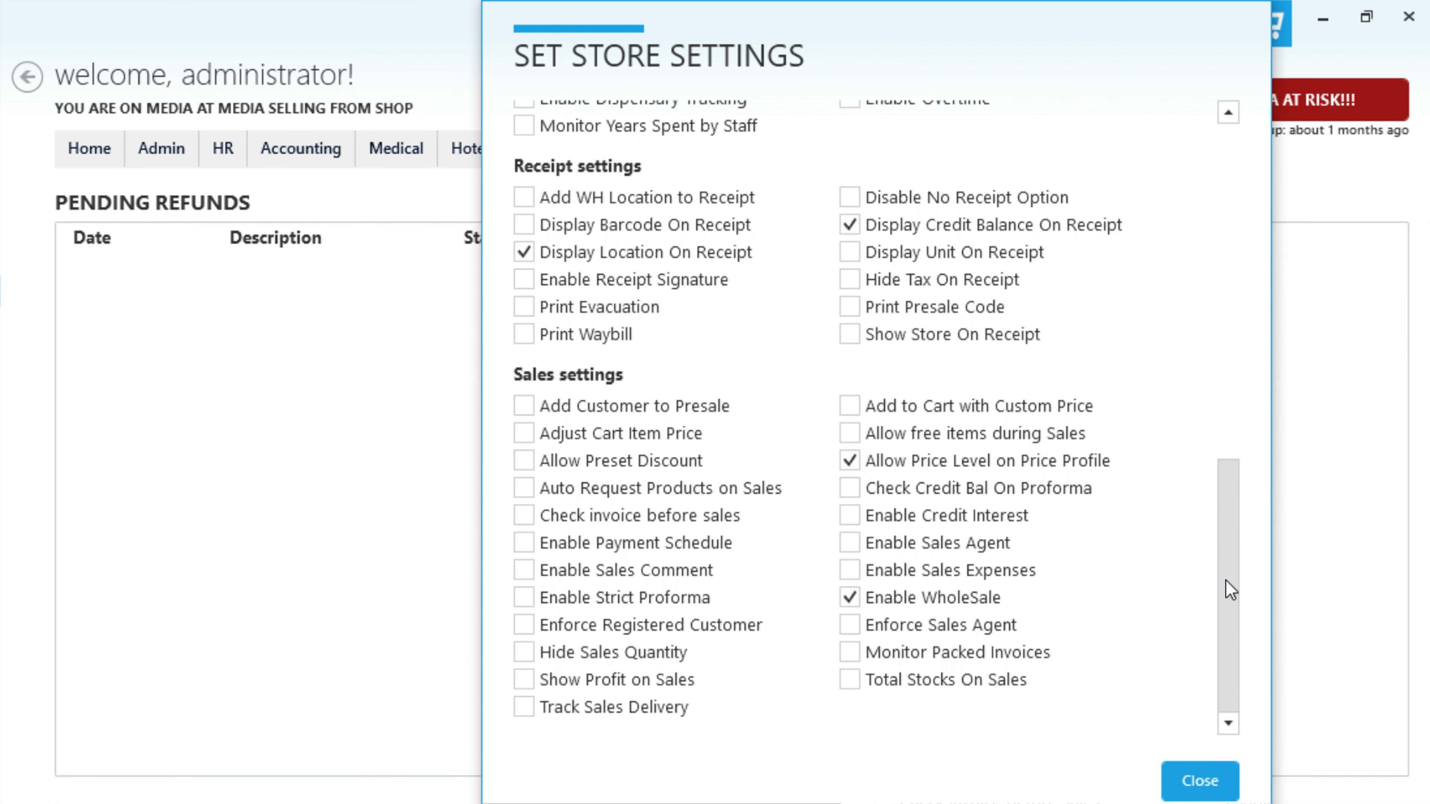
pyautogui.click(849, 433)
pyautogui.click(523, 433)
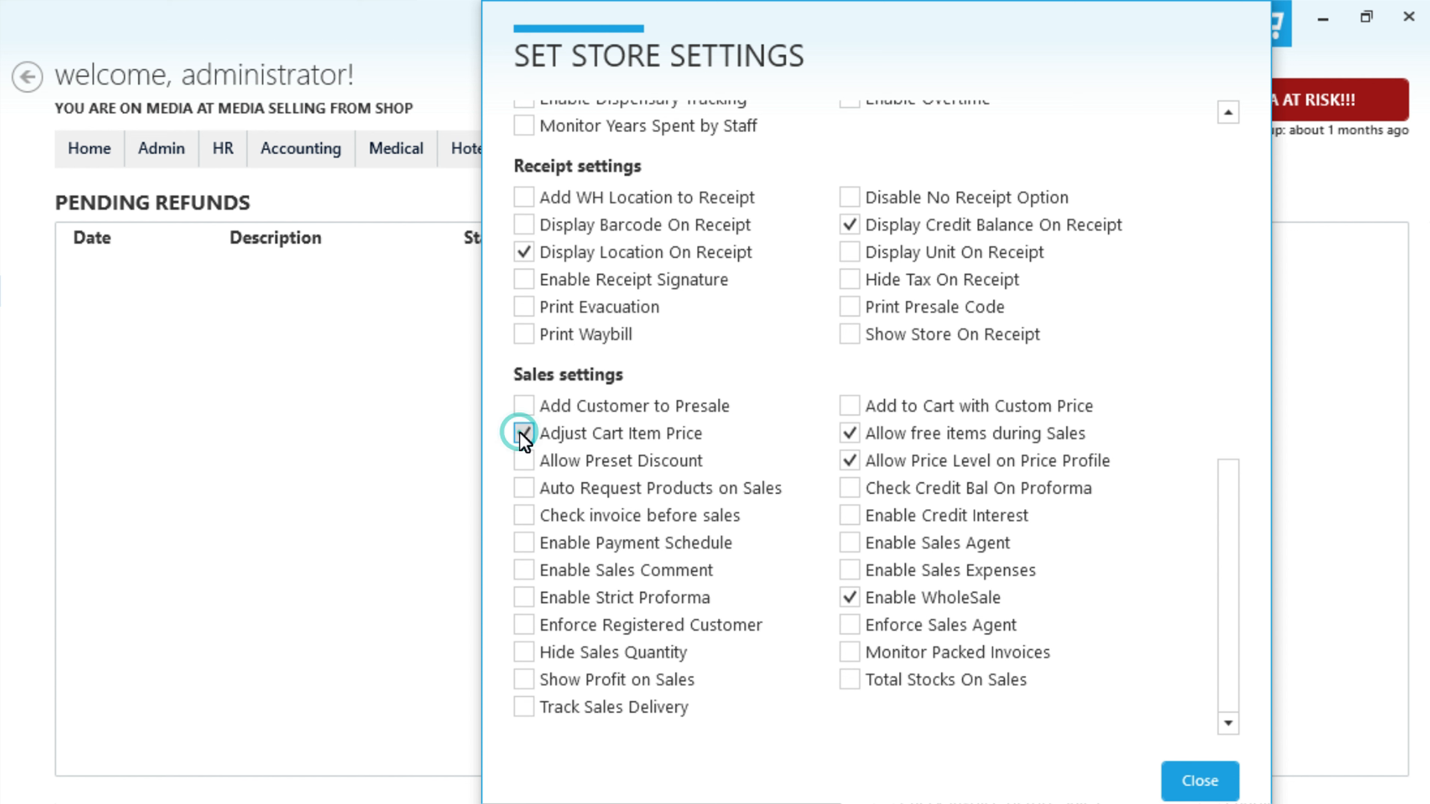
pyautogui.click(525, 681)
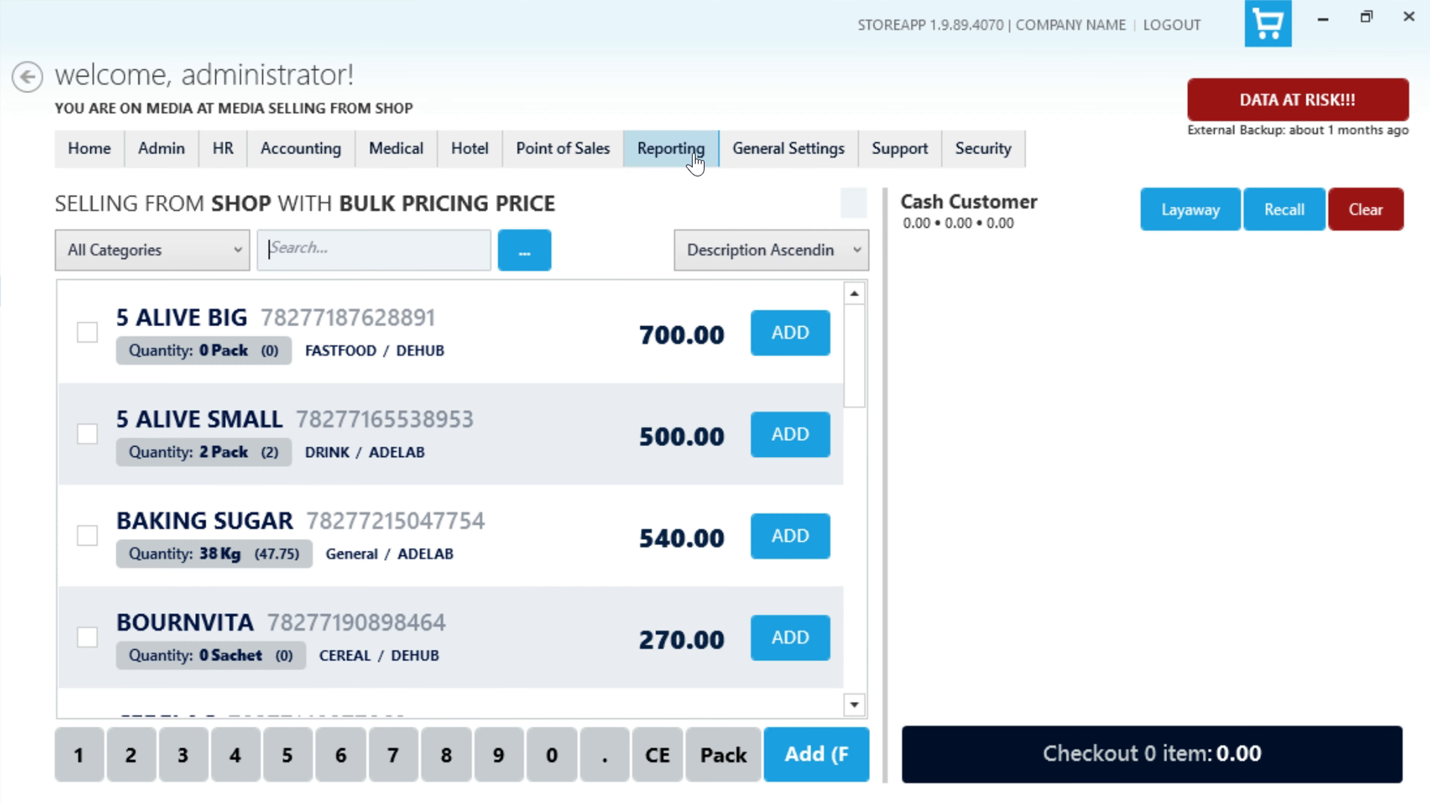
# Step: Open the Sales Summary report filter, set its start date to 05/01/2025 and bring up the summarize-by options
pyautogui.click(696, 162)
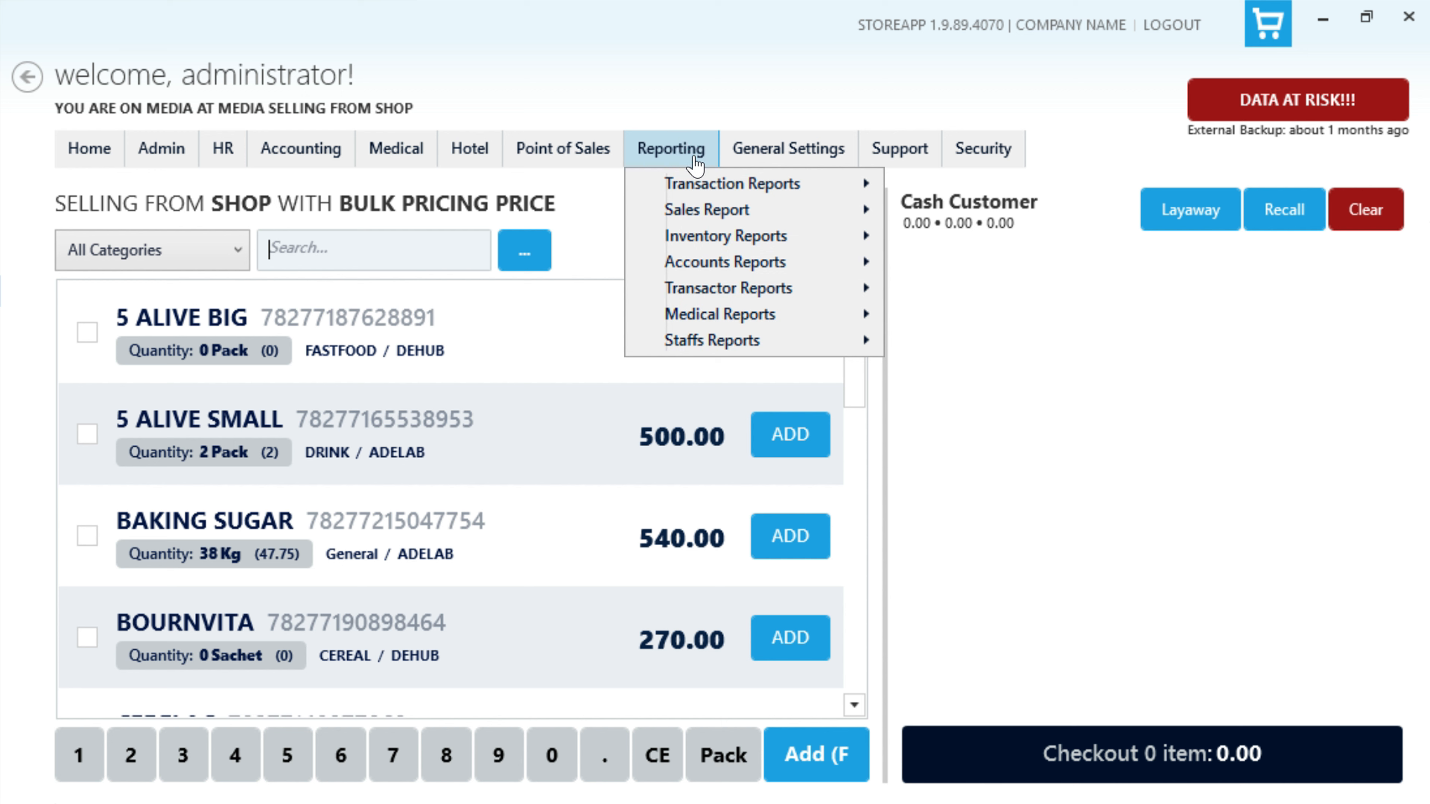
pyautogui.click(699, 211)
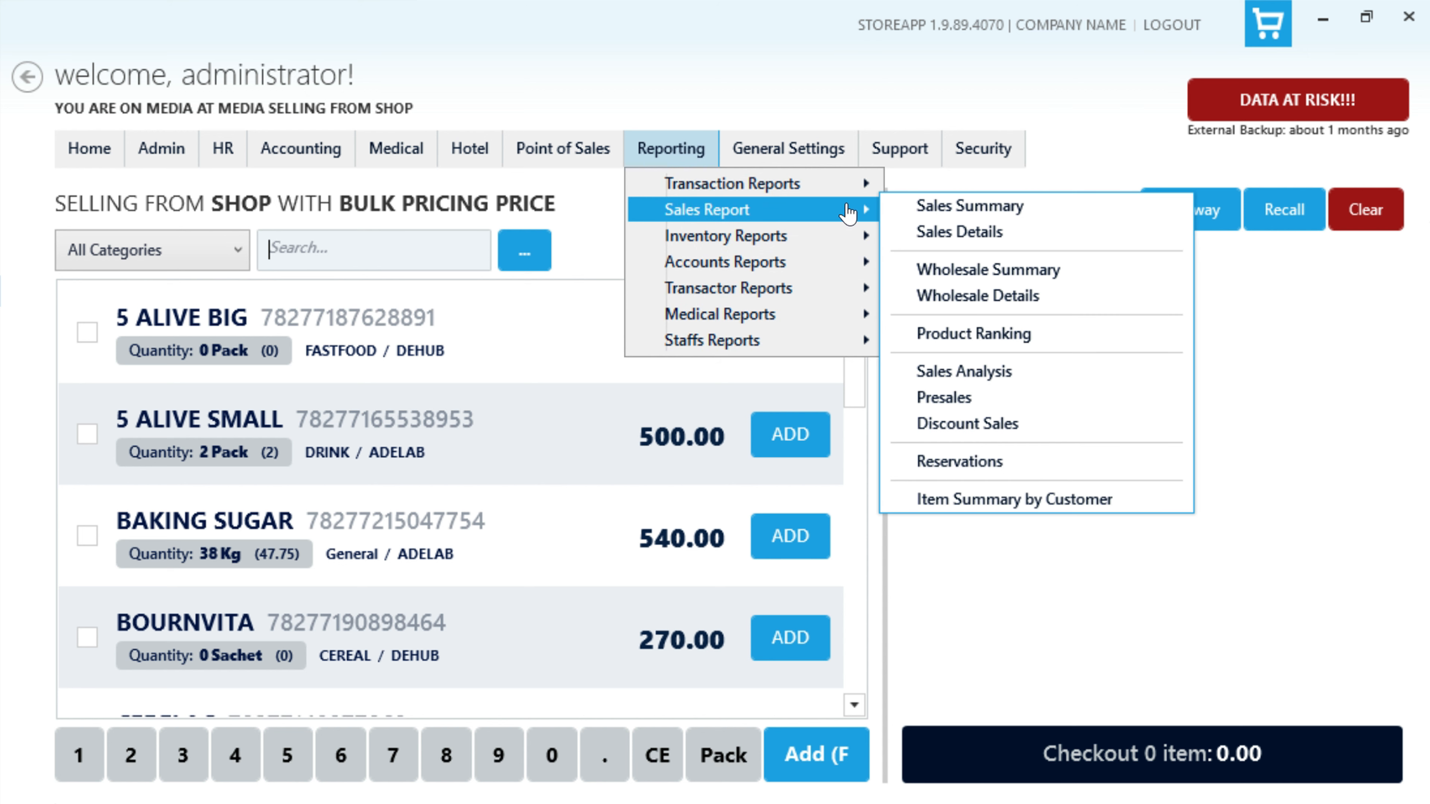
pyautogui.click(1087, 210)
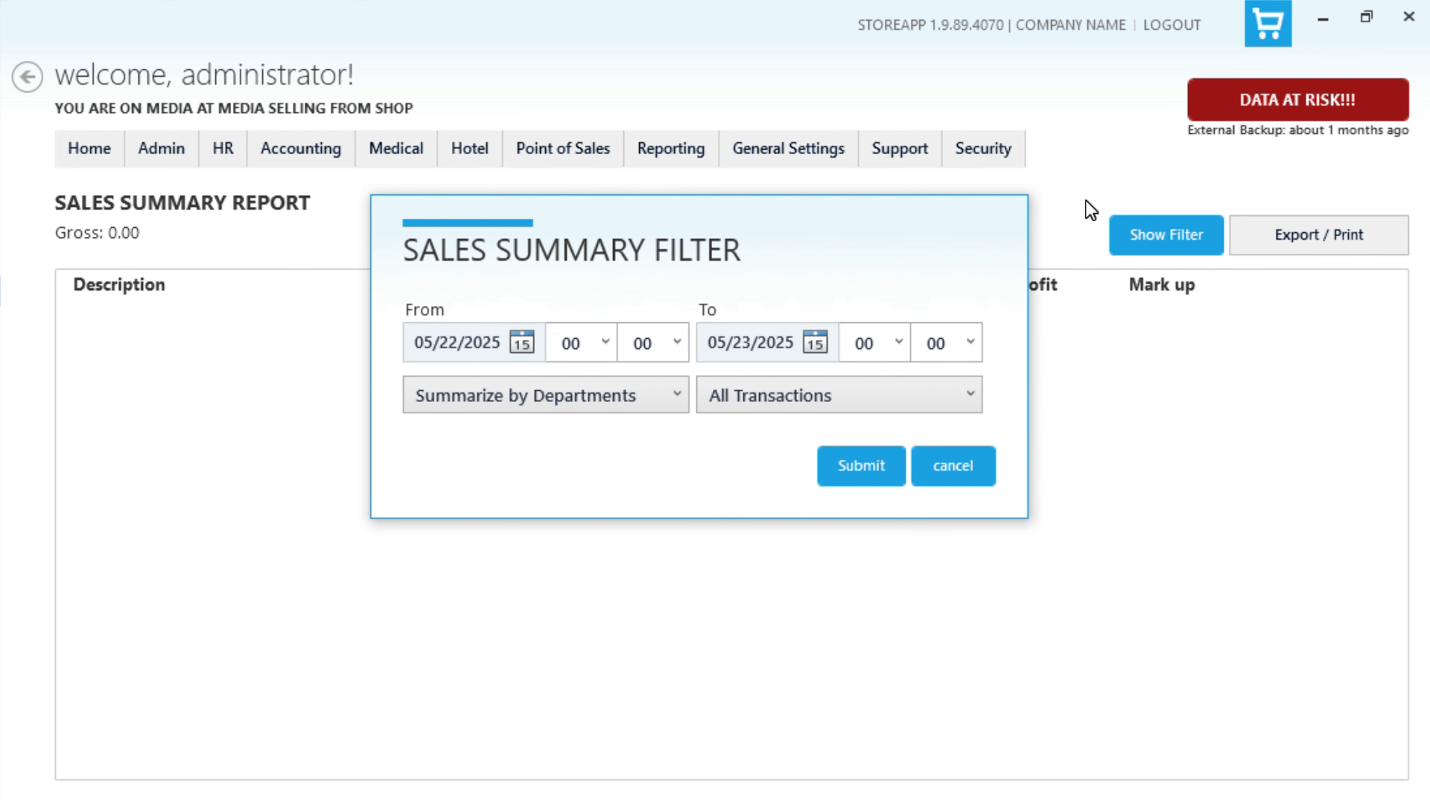
pyautogui.click(678, 393)
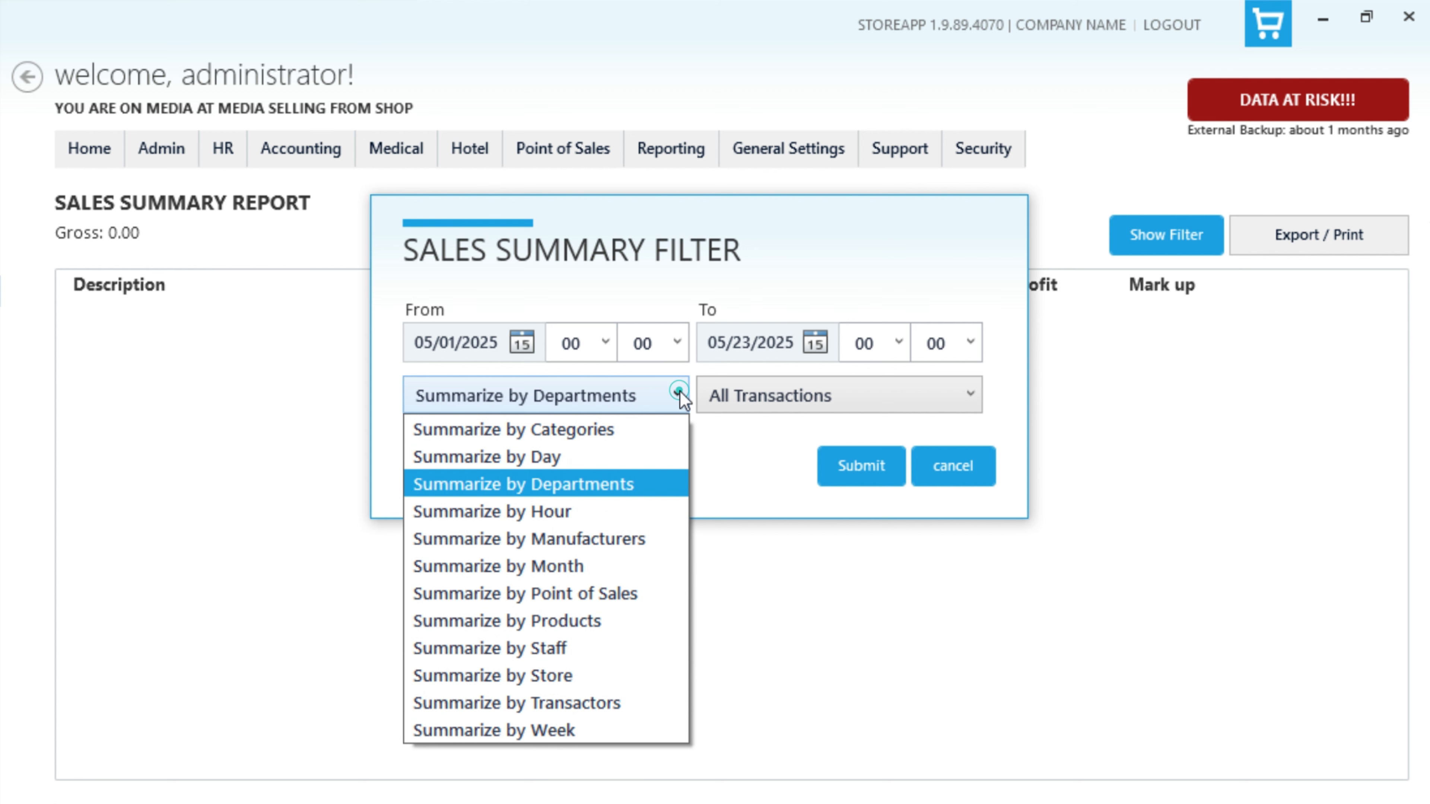